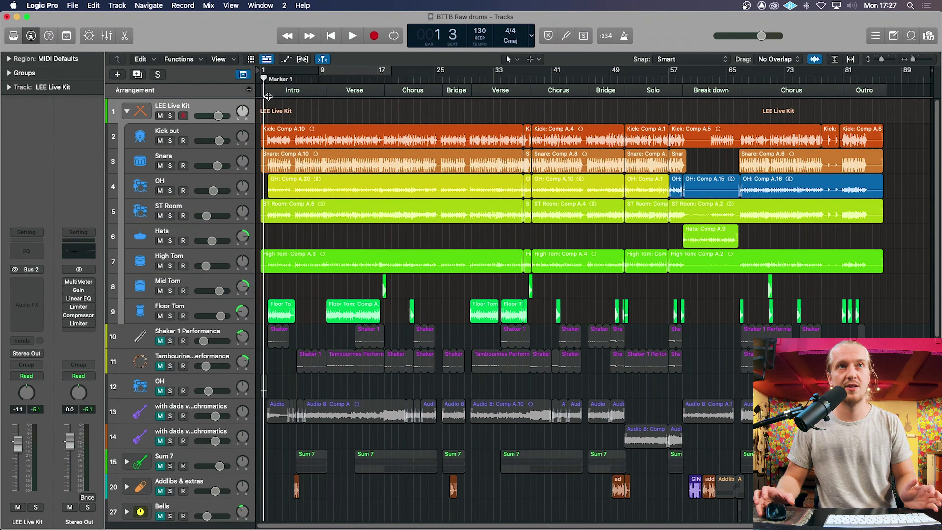
- Play back the drum tracks with a cycle range from bar 1 to about bar 17, and switch cycling off
{"action": "left_click", "coordinate": [193, 130]}
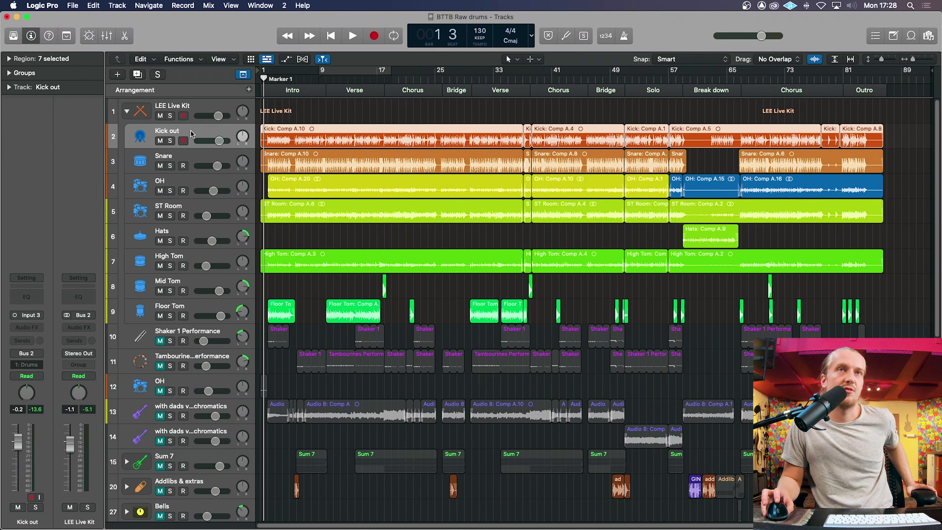
{"action": "left_click", "coordinate": [187, 159]}
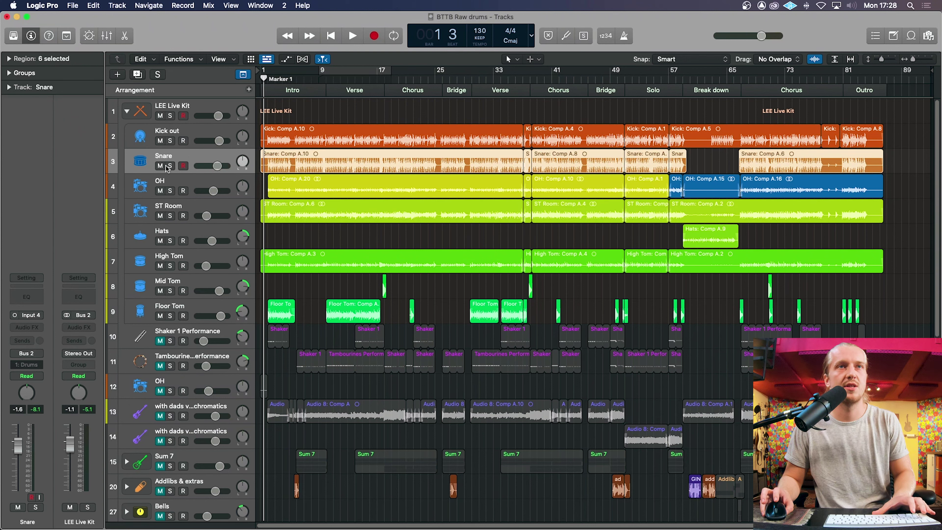
{"action": "left_click", "coordinate": [270, 86]}
{"action": "left_click", "coordinate": [270, 84]}
{"action": "left_click", "coordinate": [272, 82]}
{"action": "left_click", "coordinate": [263, 80]}
{"action": "left_click_drag", "start_coordinate": [265, 72], "coordinate": [377, 72]}
{"action": "key", "text": "space"}
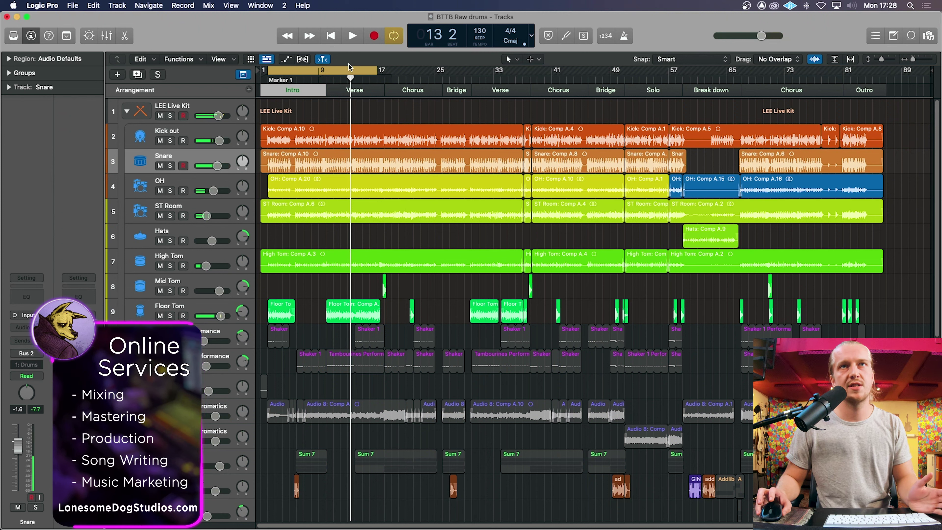
{"action": "left_click", "coordinate": [355, 71]}
{"action": "left_click", "coordinate": [311, 144]}
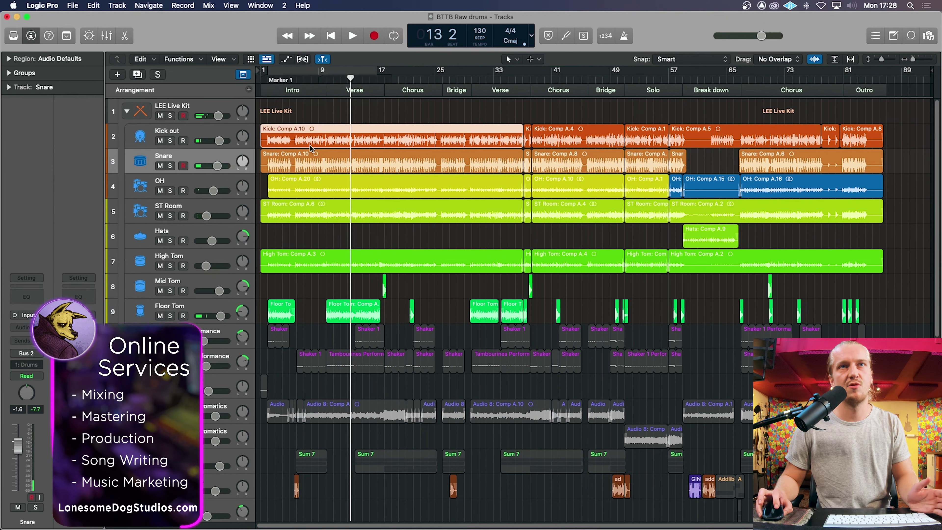
{"action": "key", "text": "Down"}
{"action": "key", "text": "Up"}
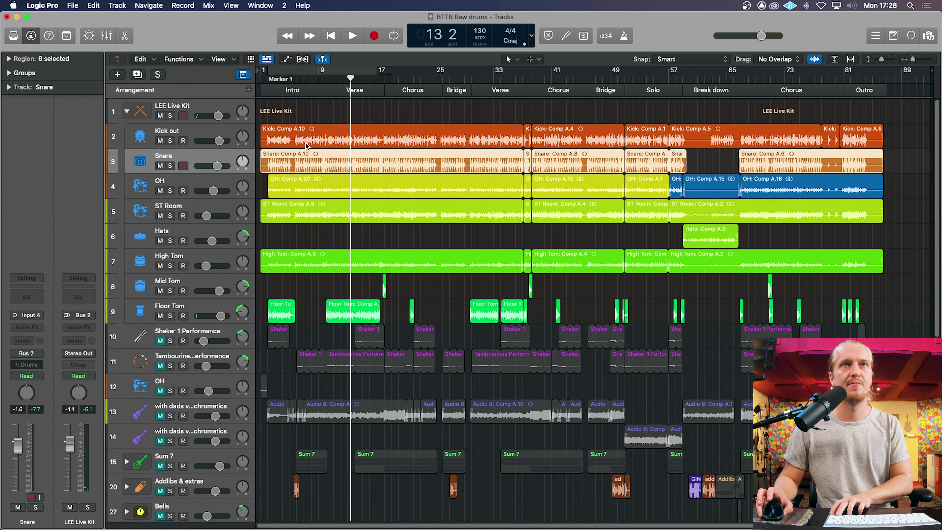
{"action": "key", "text": "Up"}
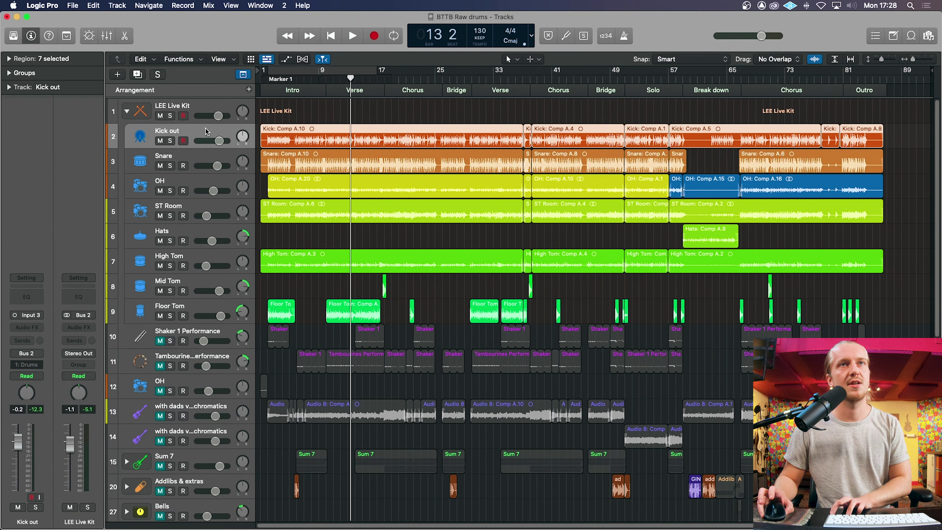
{"action": "key", "text": "Up"}
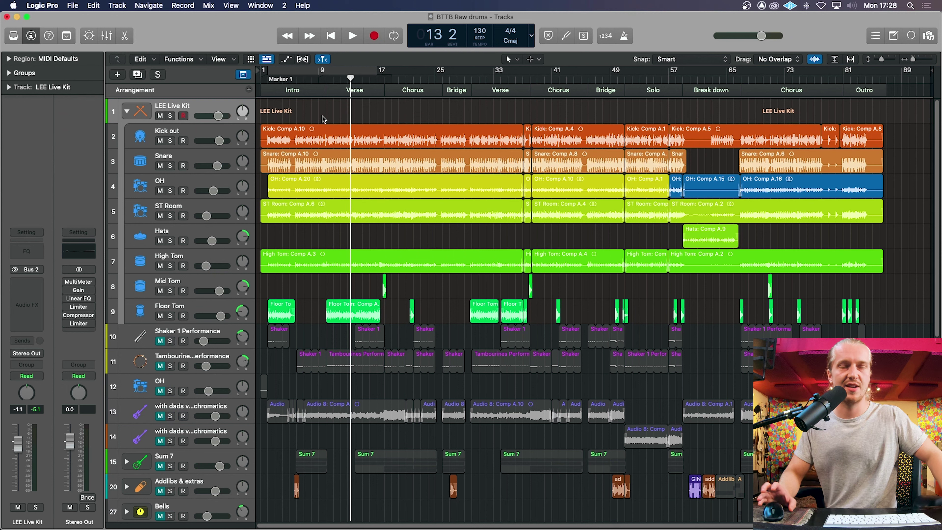
- Start Replace or Double Drum Track on the Kick out track with Kick as instrument, Replacement mode and a relative threshold of -13.1 dB
{"action": "left_click", "coordinate": [267, 79]}
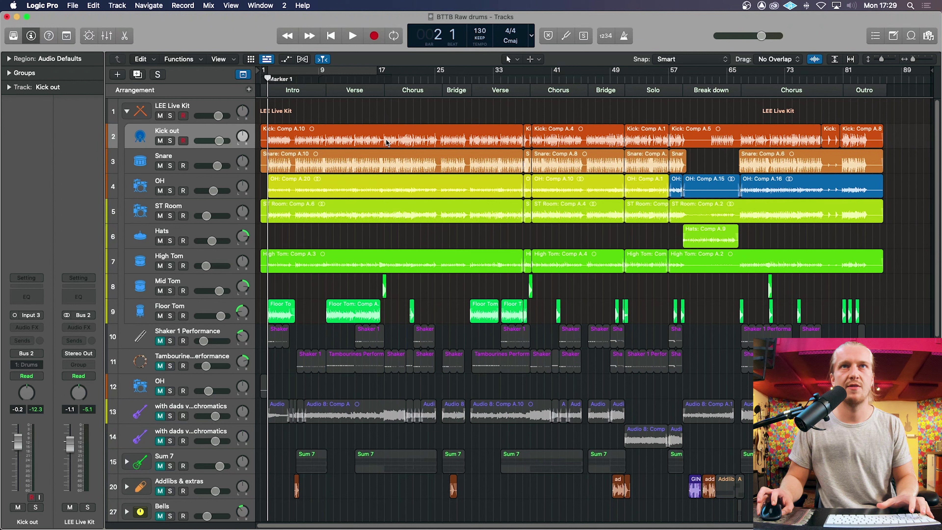
{"action": "left_click", "coordinate": [387, 143]}
{"action": "left_click", "coordinate": [215, 132]}
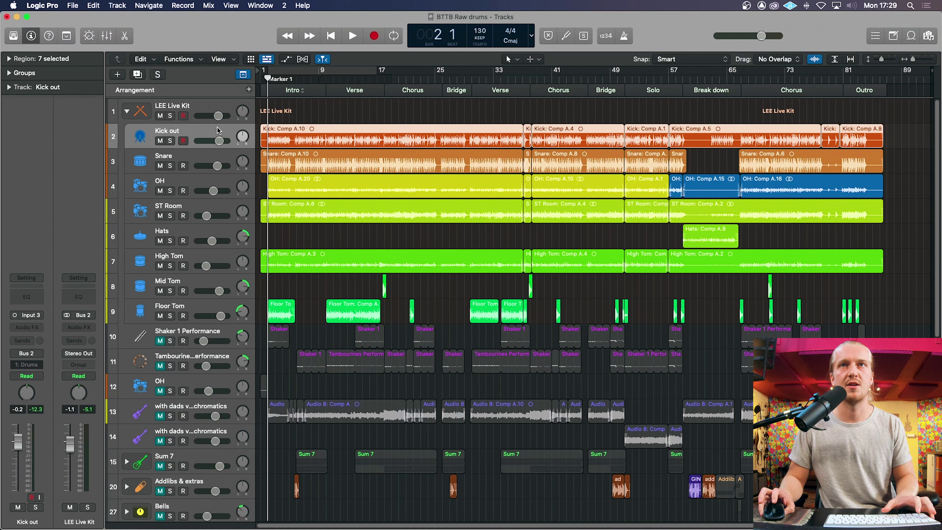
{"action": "left_click", "coordinate": [118, 5]}
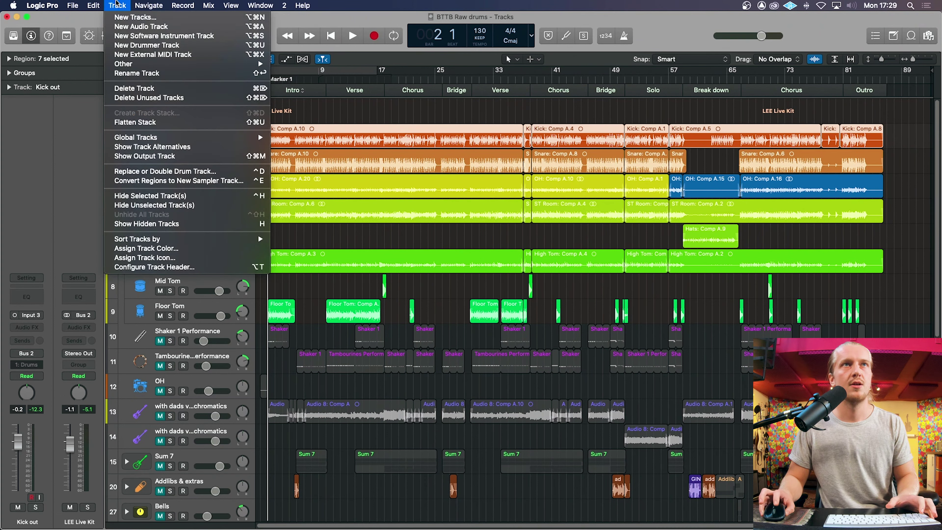
{"action": "left_click", "coordinate": [145, 173]}
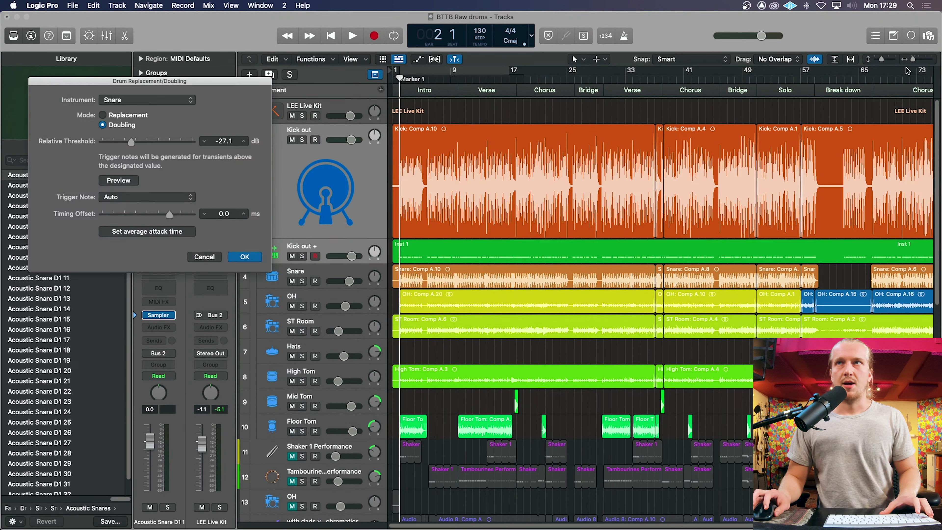
{"action": "left_click_drag", "start_coordinate": [913, 59], "coordinate": [886, 62]}
{"action": "left_click_drag", "start_coordinate": [151, 86], "coordinate": [157, 110]}
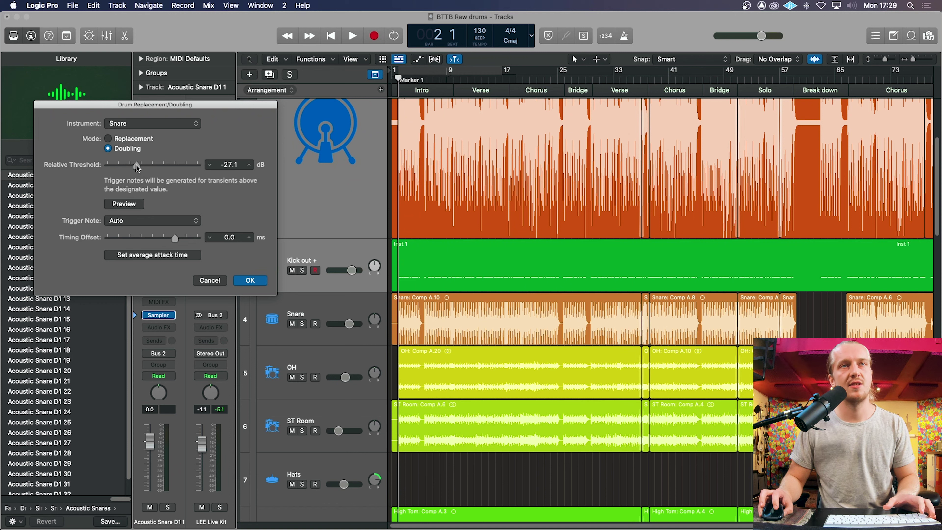
{"action": "left_click", "coordinate": [115, 126]}
{"action": "left_click", "coordinate": [116, 116]}
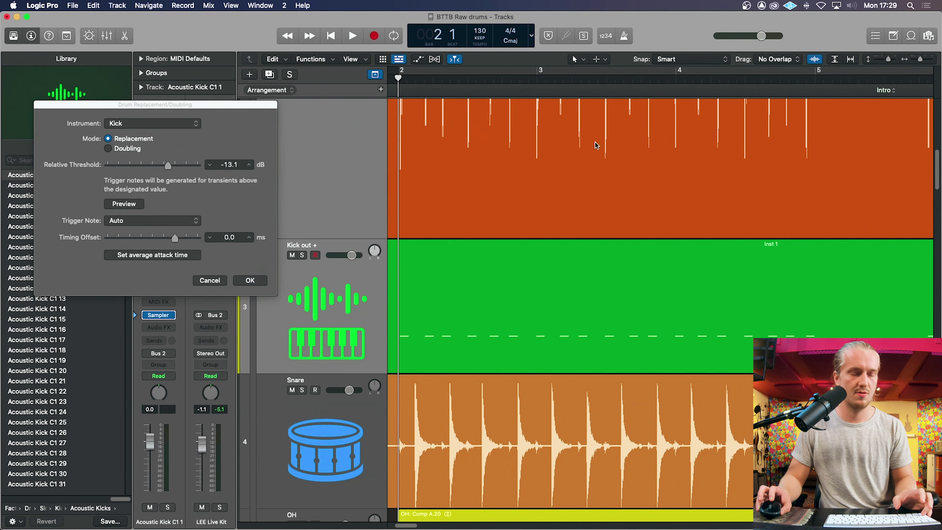
- Enlarge the Kick out waveform against the generated trigger notes and preview the replaced kick
{"action": "scroll", "coordinate": [543, 217], "scroll_direction": "left", "scroll_amount": 1}
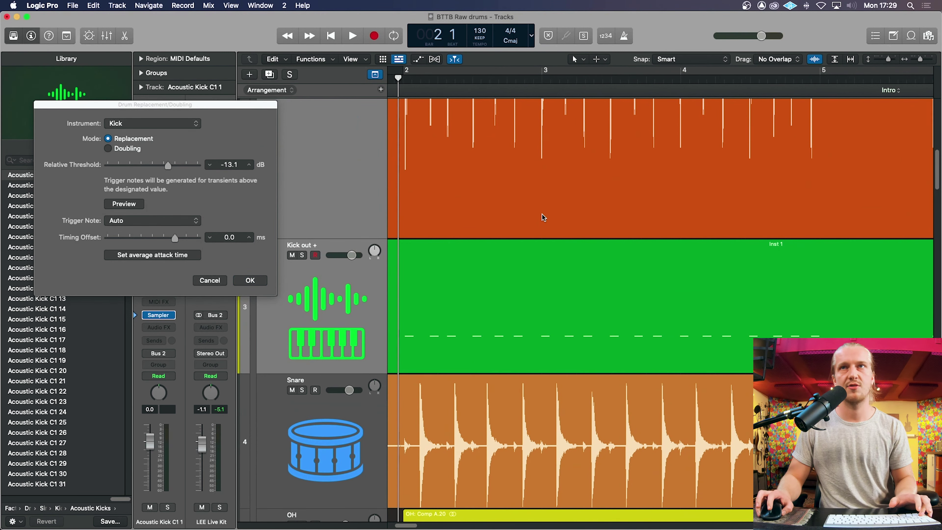
{"action": "scroll", "coordinate": [540, 224], "scroll_direction": "up", "scroll_amount": 3}
{"action": "scroll", "coordinate": [540, 225], "scroll_direction": "up", "scroll_amount": 10}
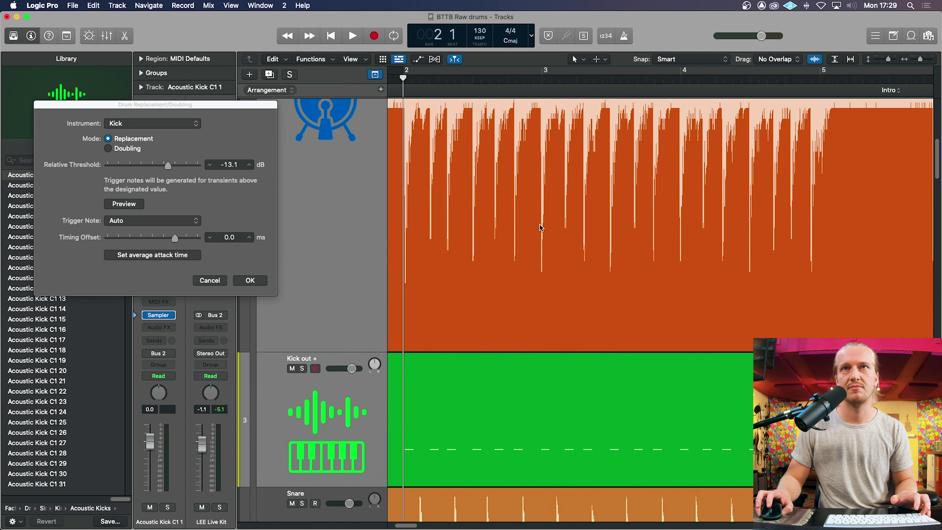
{"action": "scroll", "coordinate": [541, 231], "scroll_direction": "down", "scroll_amount": 9}
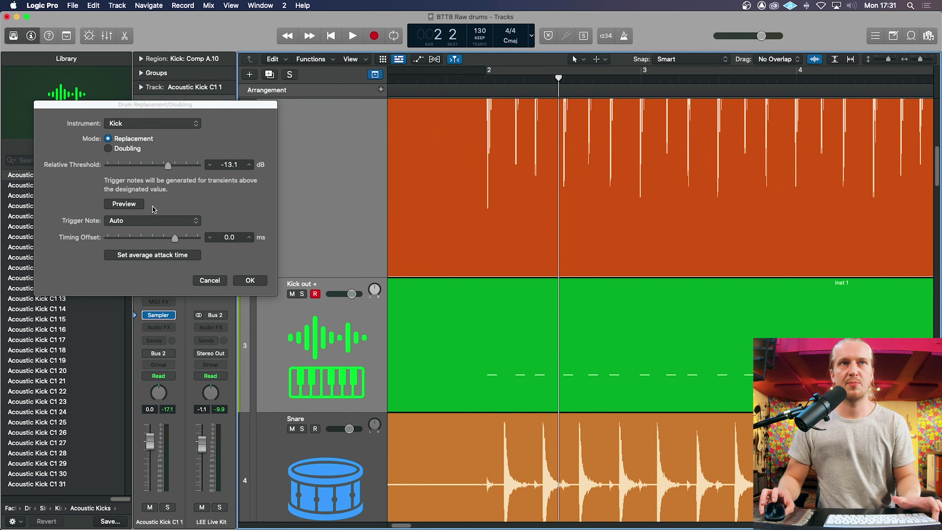
{"action": "left_click", "coordinate": [142, 205]}
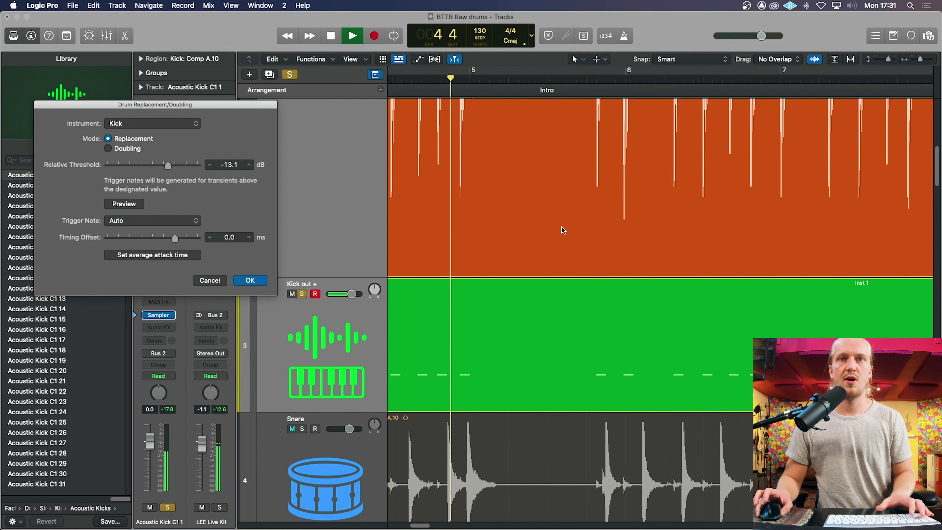
{"action": "key", "text": "space"}
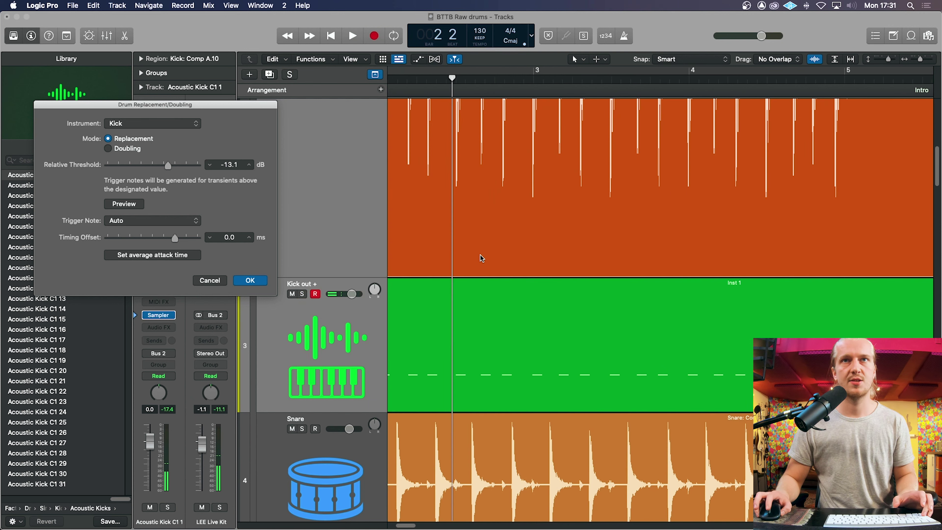
- Line the playhead up with the first kick hits from bar 2 to compare them with the trigger notes
{"action": "scroll", "coordinate": [555, 177], "scroll_direction": "up", "scroll_amount": 6}
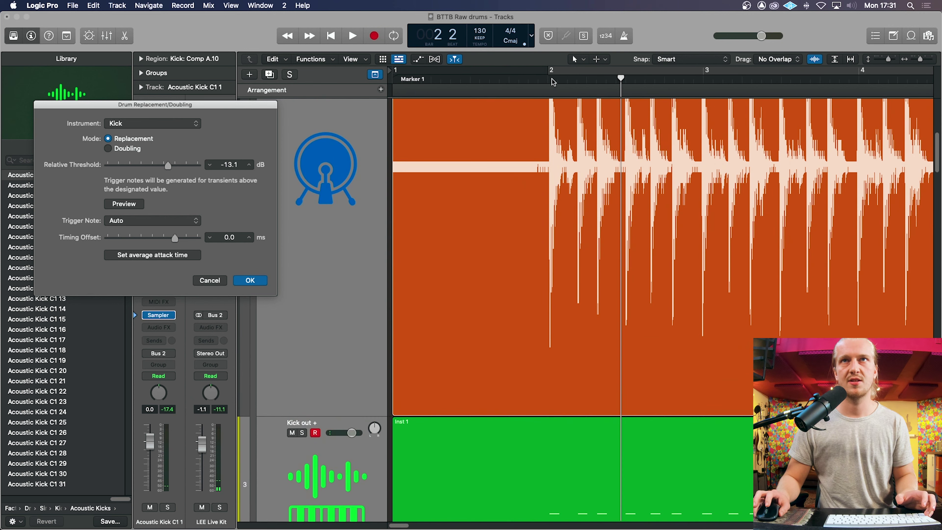
{"action": "left_click", "coordinate": [553, 81]}
{"action": "key", "text": "ctrl+z"}
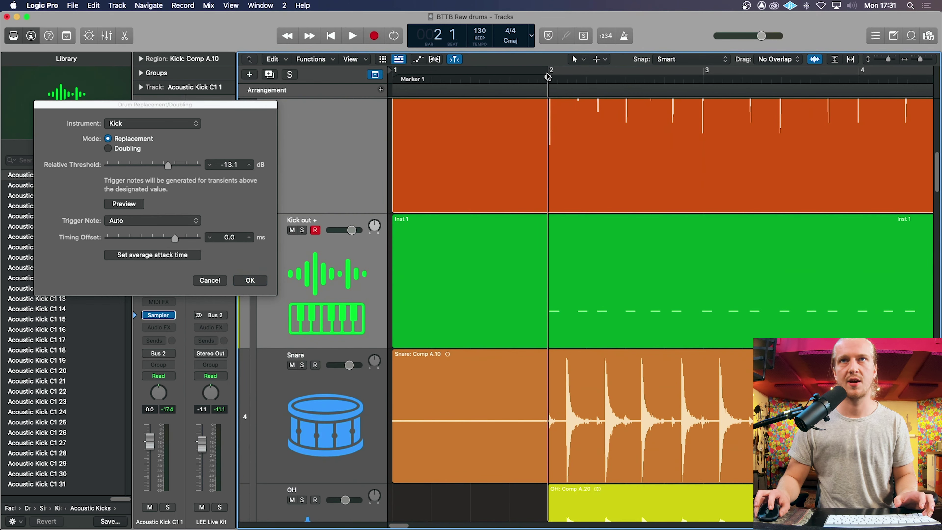
{"action": "left_click_drag", "start_coordinate": [548, 77], "coordinate": [577, 91]}
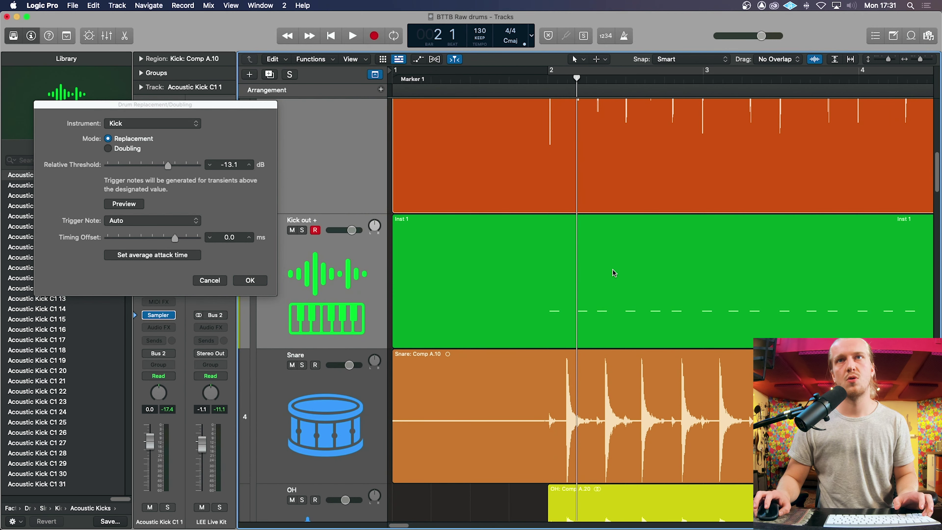
{"action": "key", "text": "ctrl+z"}
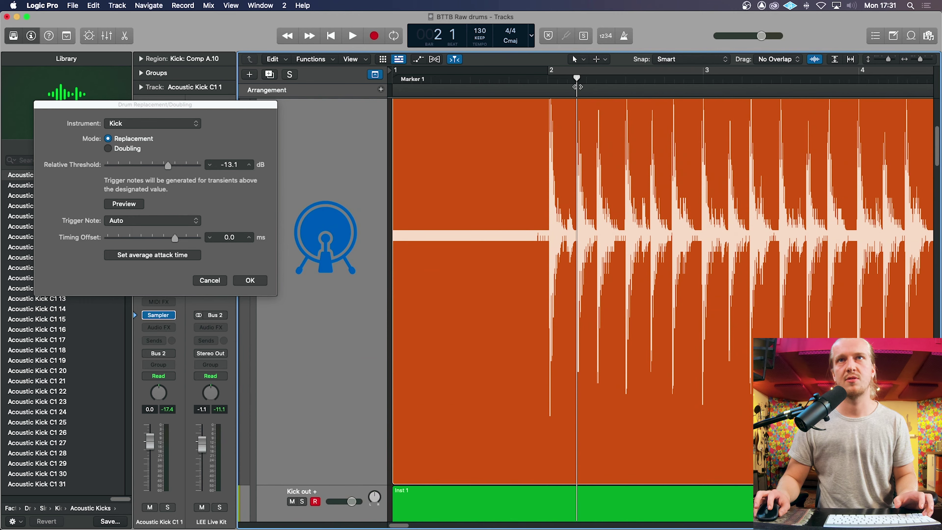
{"action": "left_click_drag", "start_coordinate": [577, 79], "coordinate": [606, 79]}
- Play the intro with the full kit to hear the kick replacement in context
{"action": "left_click_drag", "start_coordinate": [920, 60], "coordinate": [918, 62]}
{"action": "key", "text": "super+Up"}
{"action": "key", "text": "super+Up"}
{"action": "key", "text": "super+Up"}
{"action": "key", "text": "super+Up"}
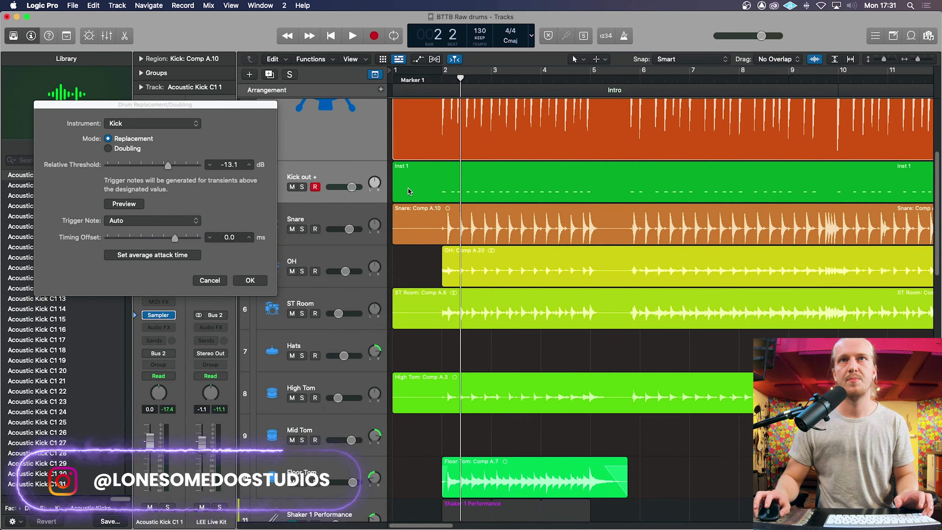
{"action": "key", "text": "space"}
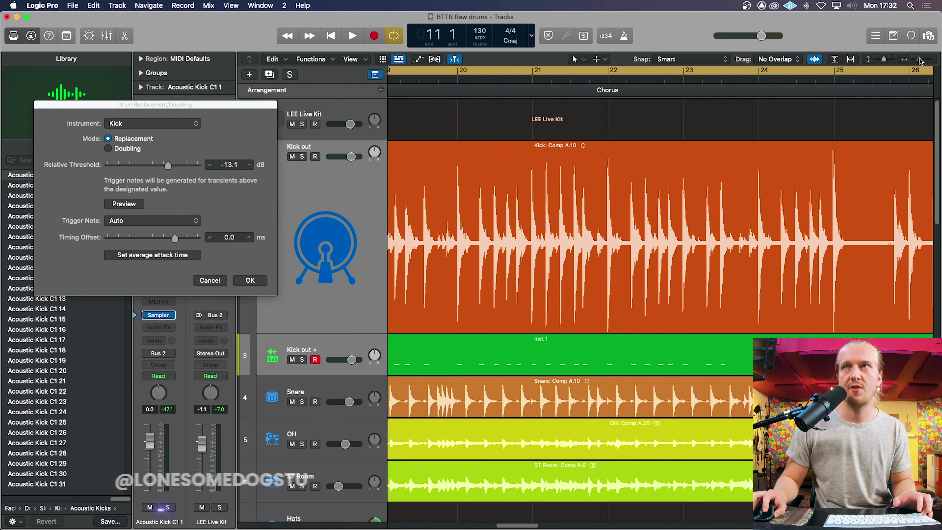
{"action": "left_click_drag", "start_coordinate": [920, 58], "coordinate": [915, 60]}
{"action": "scroll", "coordinate": [638, 301], "scroll_direction": "left", "scroll_amount": 10}
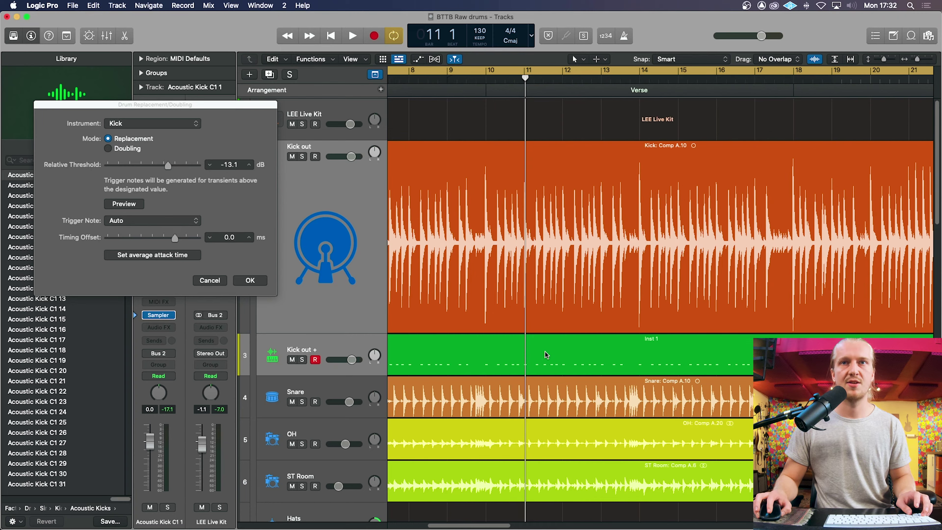
- Inspect the trigger notes against the kick hits around bar 11 and confirm the kick replacement
{"action": "key", "text": "super+Right"}
{"action": "key", "text": "super+Right"}
{"action": "key", "text": "super+Right"}
{"action": "key", "text": "super+Right"}
{"action": "key", "text": "super+Right"}
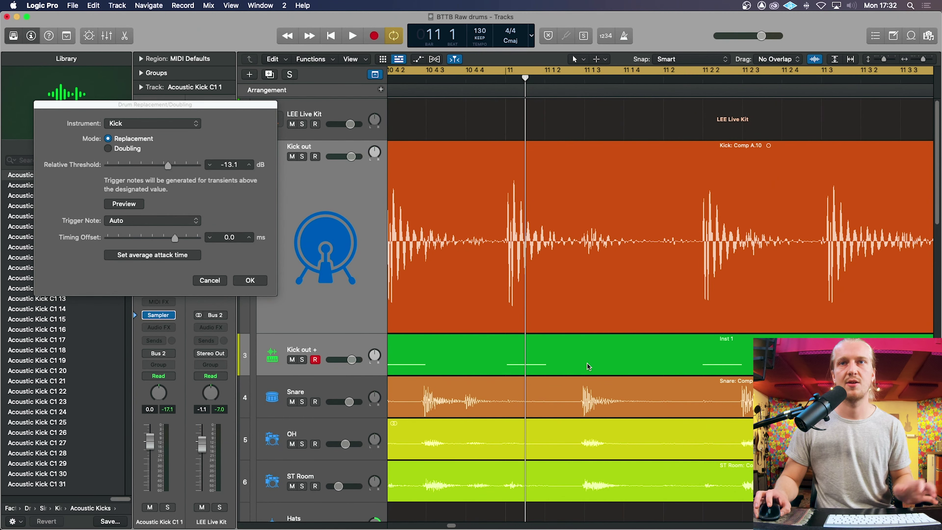
{"action": "key", "text": "super+Left"}
{"action": "key", "text": "super+Left"}
{"action": "key", "text": "super+Left"}
{"action": "key", "text": "super+Left"}
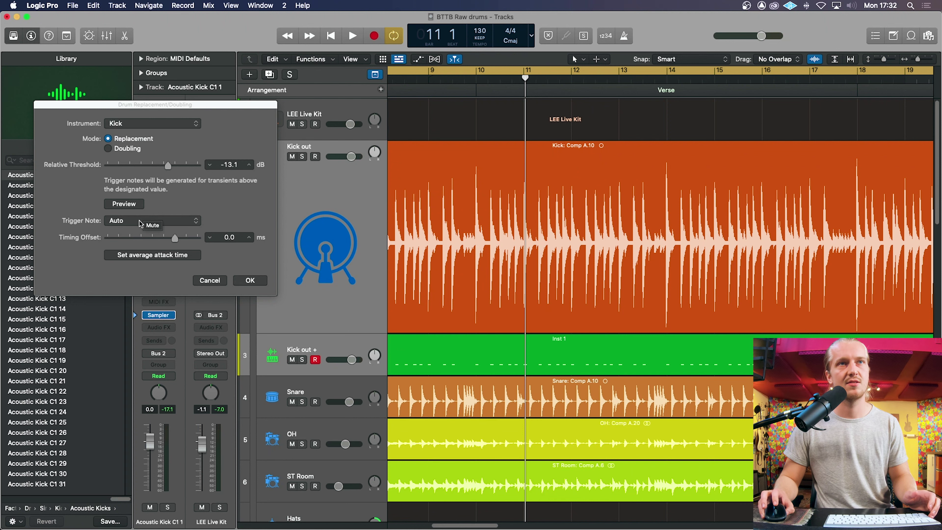
{"action": "left_click", "coordinate": [250, 281]}
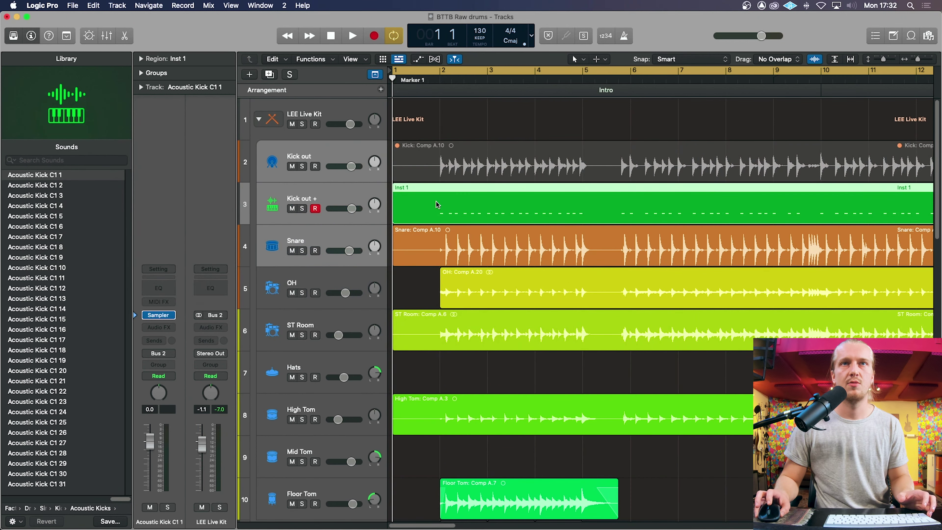
- Select all C1 notes of the Kick out + region in the Piano Roll and set their velocity to 99
{"action": "left_click", "coordinate": [315, 198]}
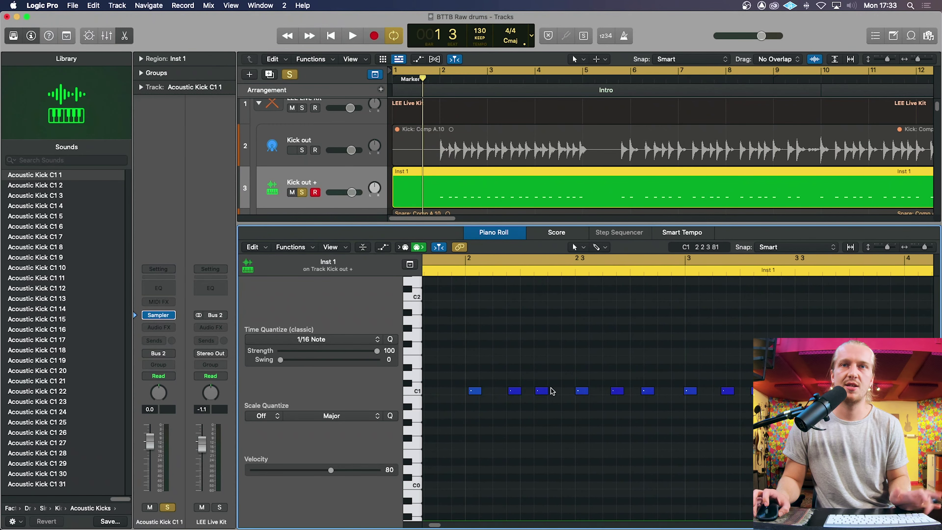
{"action": "left_click_drag", "start_coordinate": [464, 378], "coordinate": [546, 433]}
{"action": "left_click_drag", "start_coordinate": [331, 470], "coordinate": [294, 475]}
{"action": "left_click", "coordinate": [499, 406]}
{"action": "key", "text": "z"}
{"action": "left_click", "coordinate": [412, 395]}
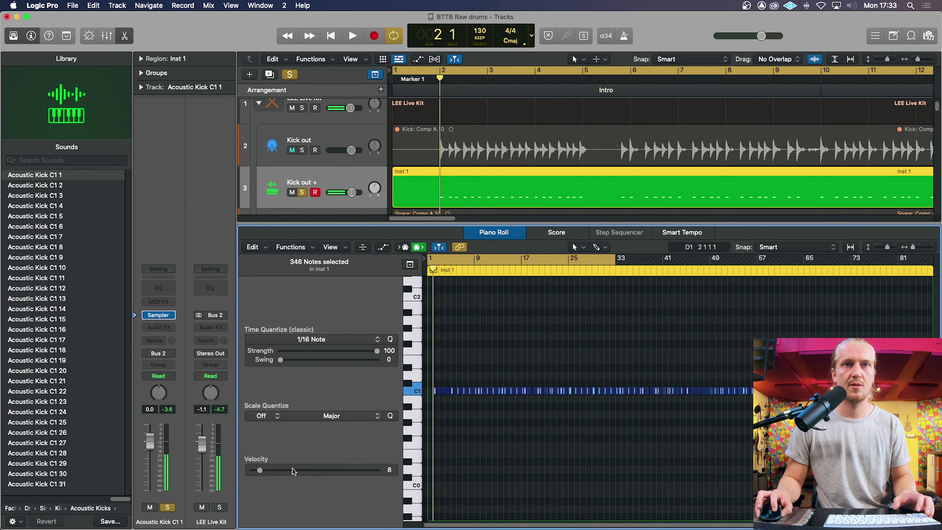
{"action": "left_click_drag", "start_coordinate": [294, 473], "coordinate": [362, 479]}
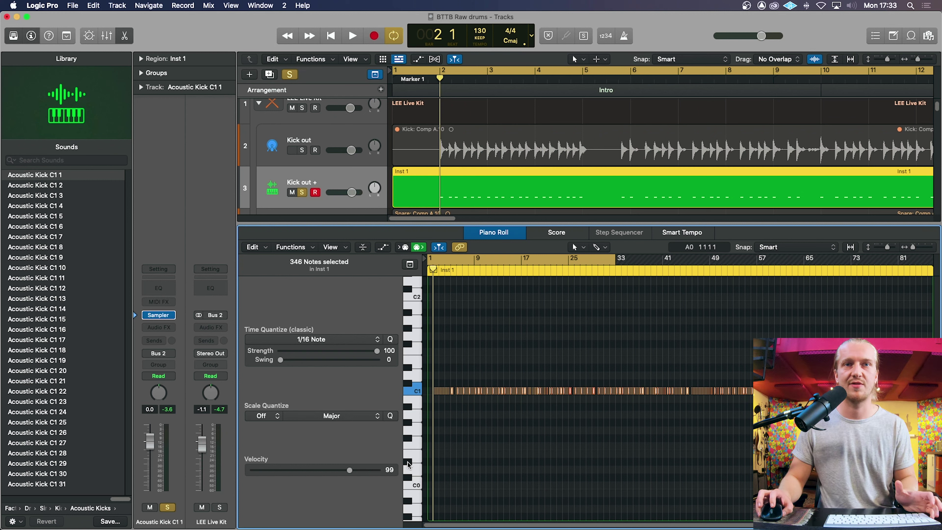
- Play back the soloed replacement kick and solo the LEE Live Kit stack alongside it
{"action": "key", "text": "space"}
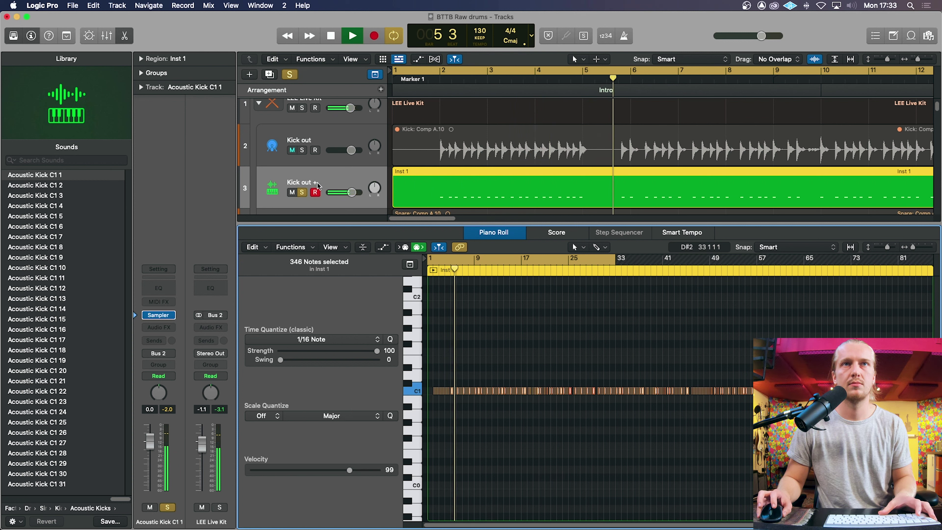
{"action": "left_click", "coordinate": [305, 111]}
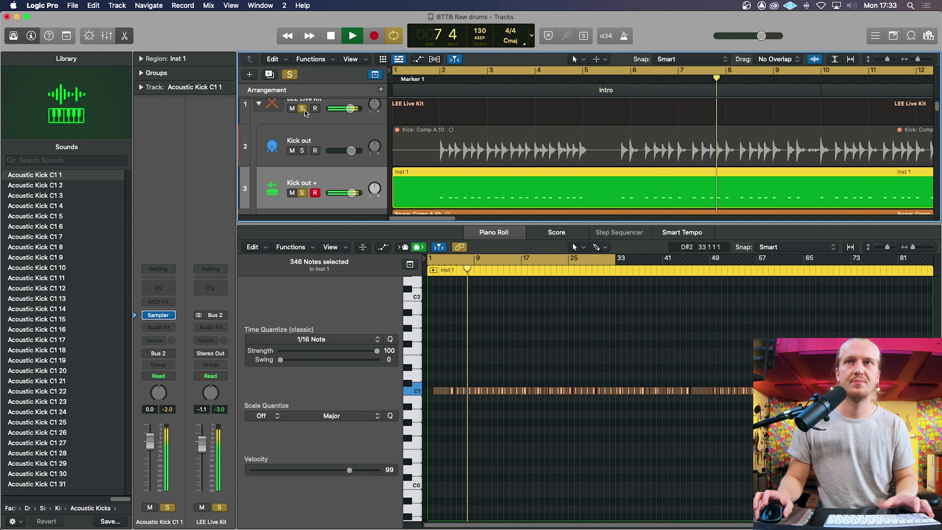
{"action": "key", "text": "space"}
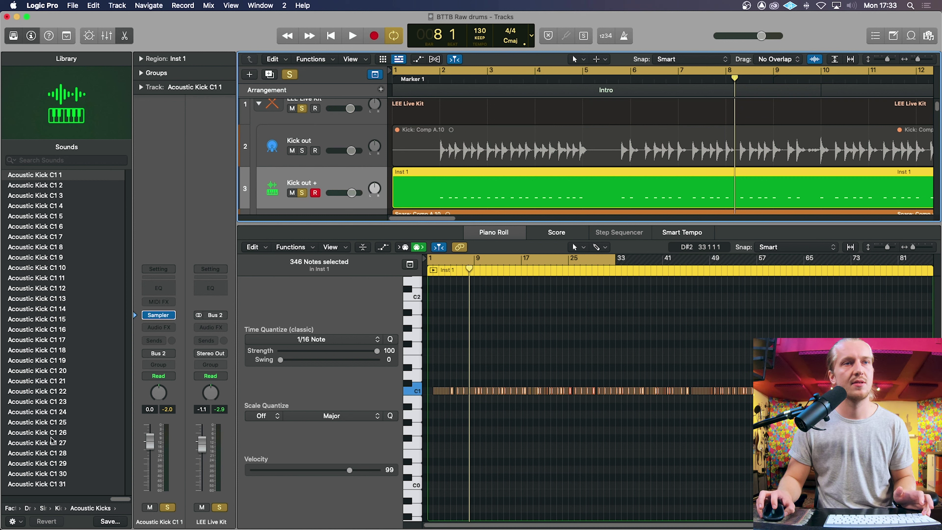
- Load the Acoustic Kick C1 2 sound on the Kick out + track
{"action": "left_click", "coordinate": [51, 186]}
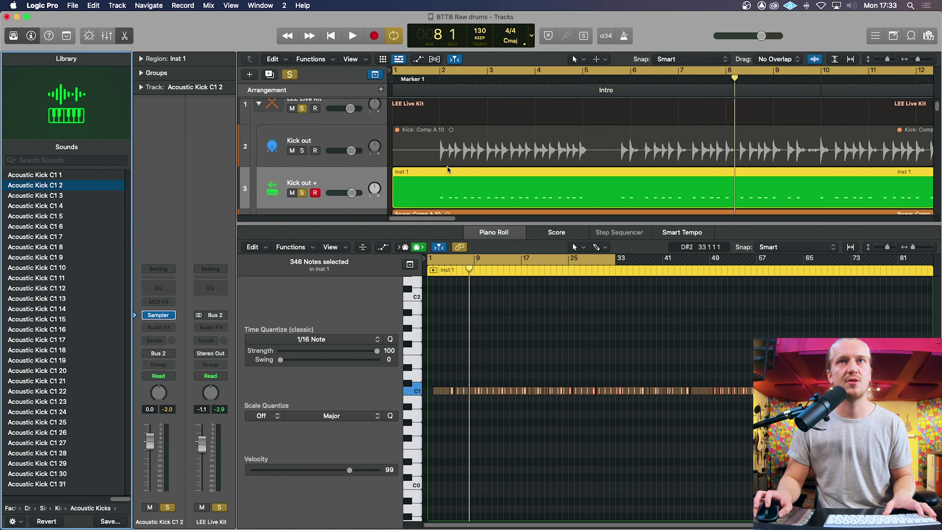
- Audition Acoustic Kick C1 3 with the LEE Live Kit stack unsoloed, and settle on Acoustic Kick C1 1 for the Kick out + track
{"action": "key", "text": "space"}
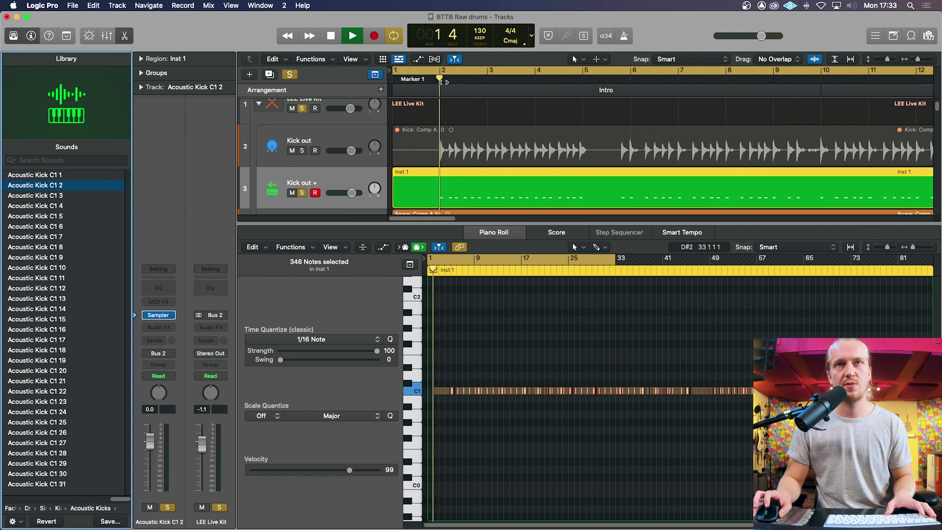
{"action": "left_click", "coordinate": [56, 196]}
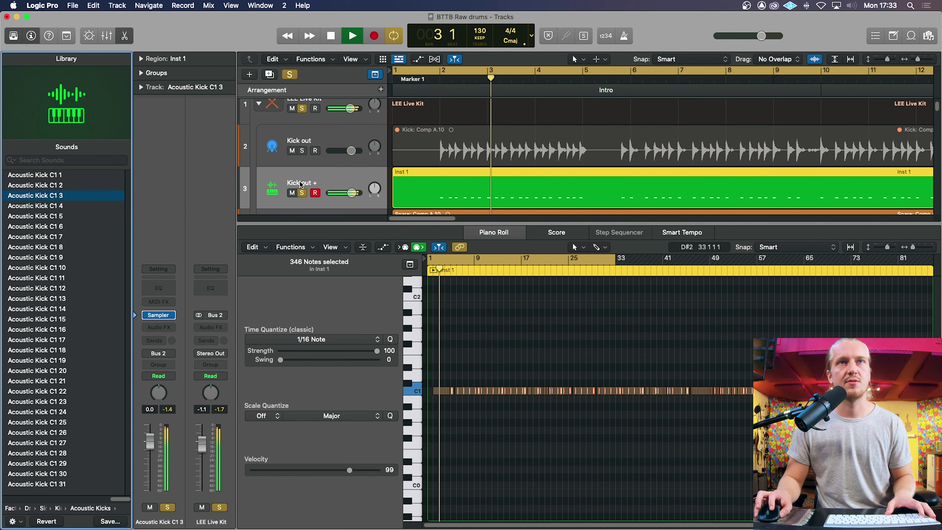
{"action": "left_click", "coordinate": [302, 108]}
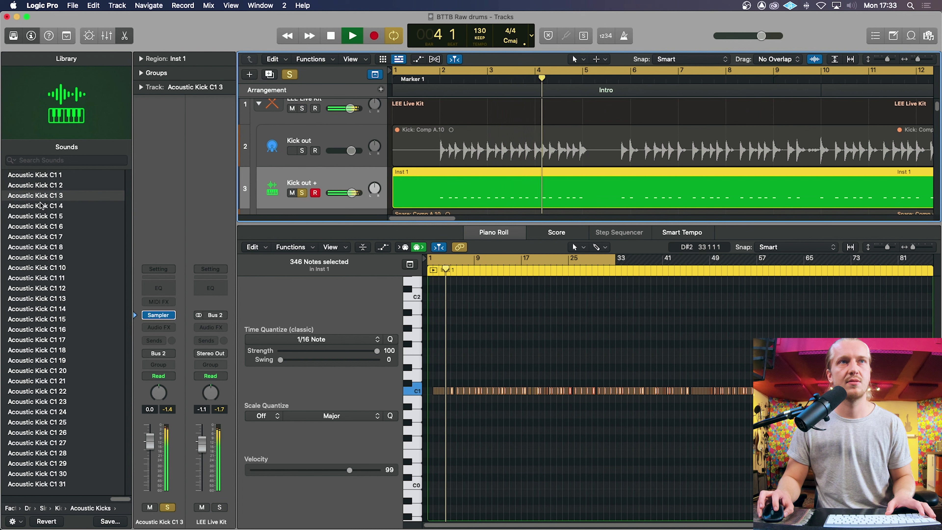
{"action": "left_click", "coordinate": [56, 195]}
{"action": "key", "text": "Down"}
{"action": "key", "text": "space"}
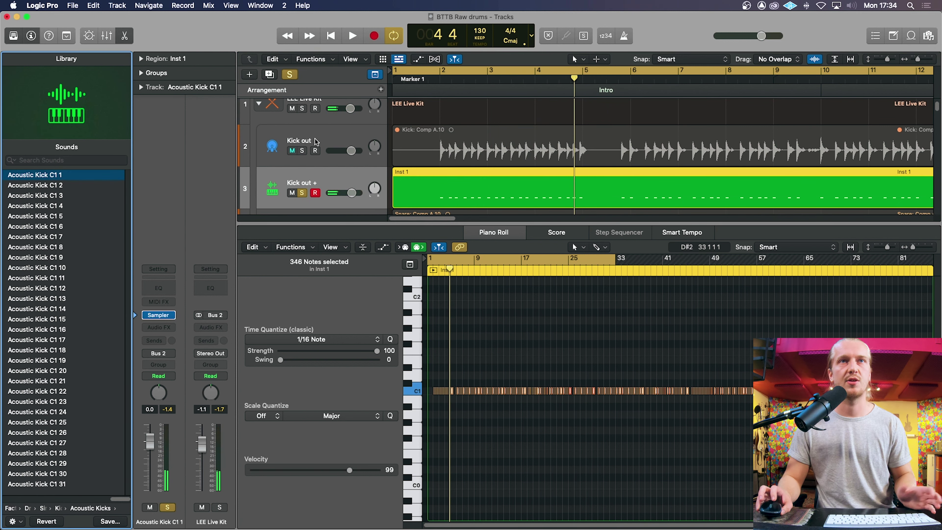
- Close the Library and the Piano Roll editor and select the recorded Snare track
{"action": "key", "text": "y"}
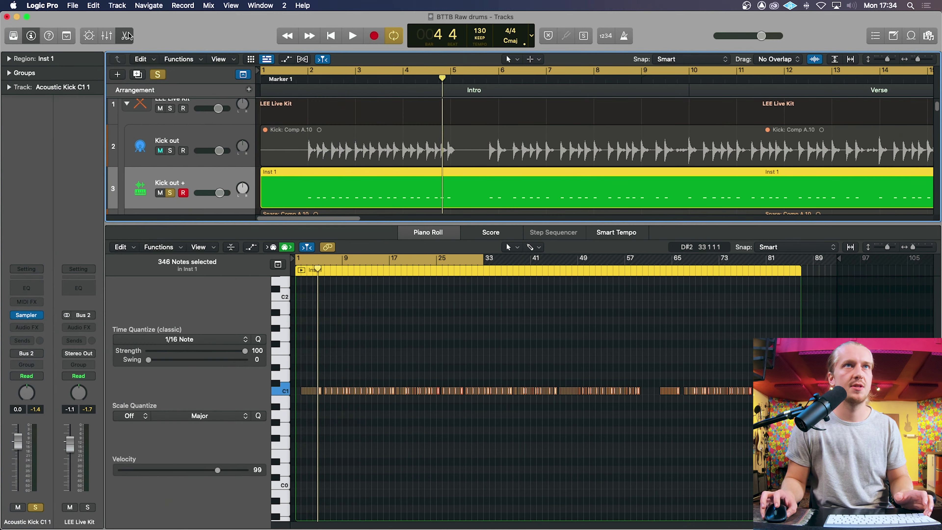
{"action": "left_click", "coordinate": [127, 36]}
{"action": "key", "text": "Down"}
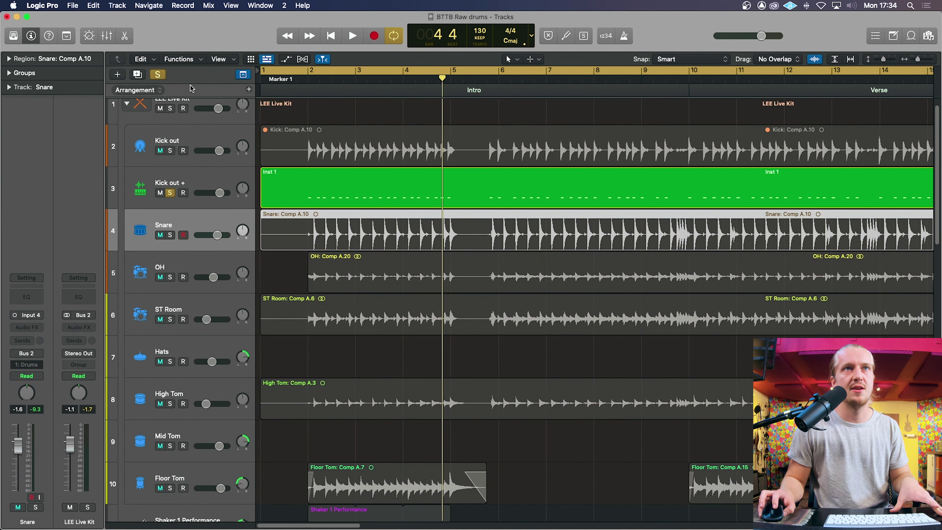
- Solo only the recorded Snare track, turn off cycle mode and play the track back
{"action": "left_click", "coordinate": [159, 76]}
{"action": "key", "text": "c"}
{"action": "key", "text": "space"}
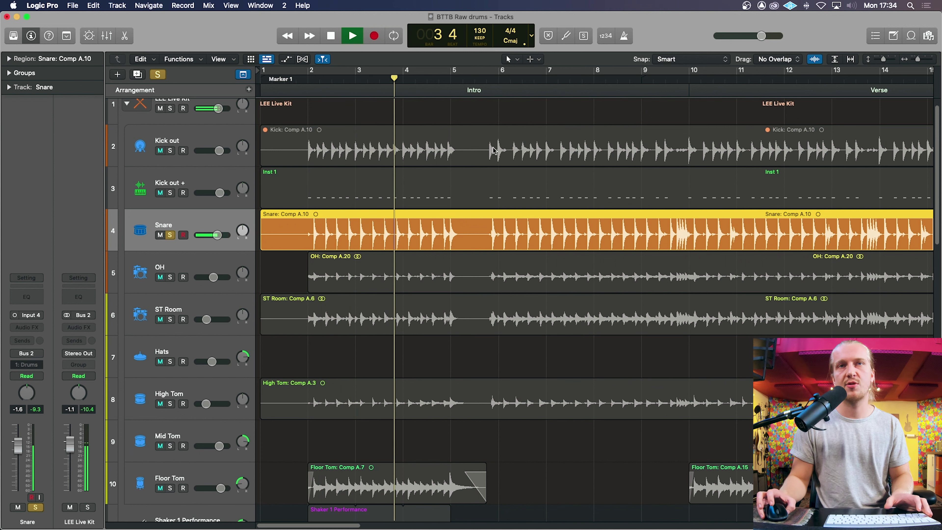
{"action": "key", "text": "space"}
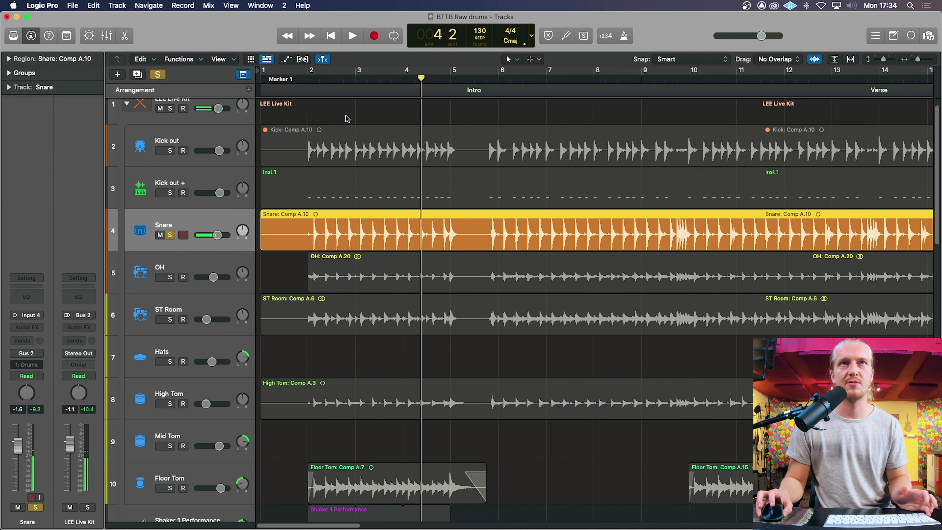
- Play back the soloed recorded snare from bar 6
{"action": "left_click", "coordinate": [311, 79]}
{"action": "left_click", "coordinate": [498, 81]}
{"action": "key", "text": "space"}
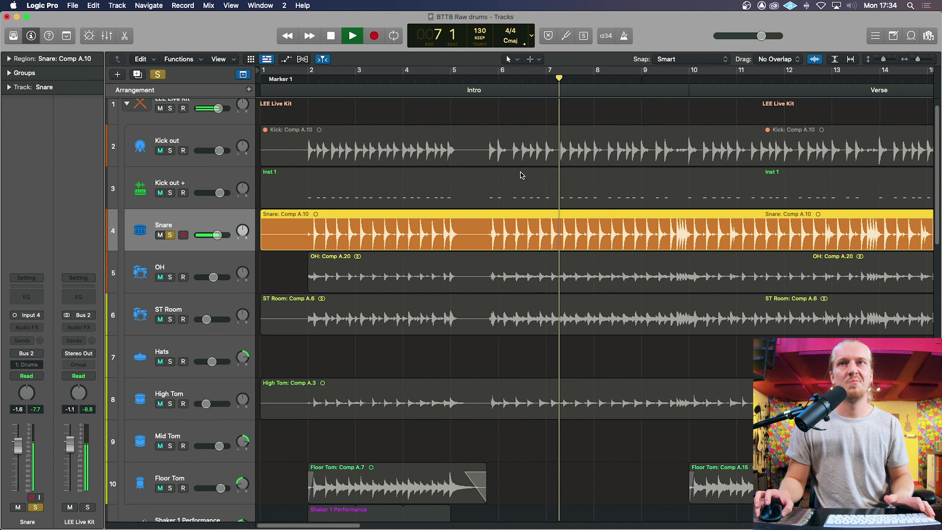
{"action": "key", "text": "space"}
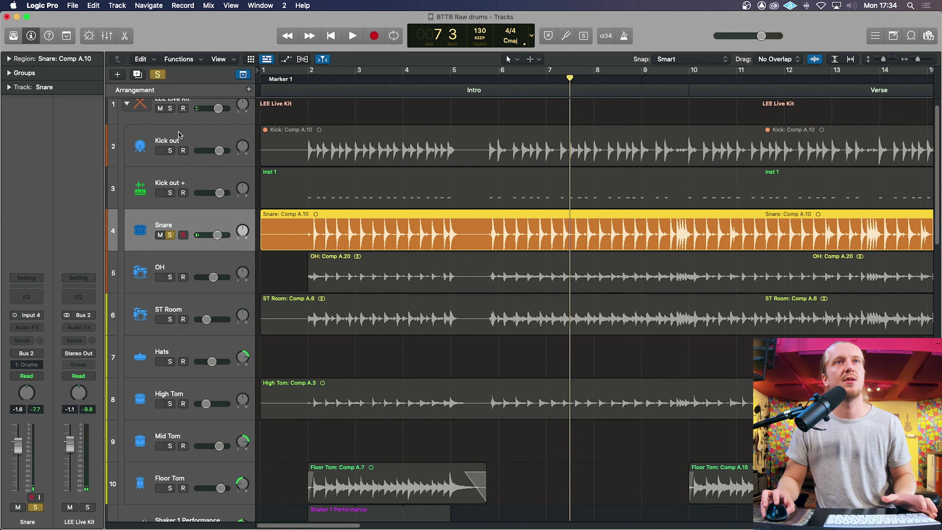
- Start Drum Replacement/Doubling on the Snare track and set the instrument to Snare
{"action": "left_click", "coordinate": [124, 8]}
{"action": "left_click", "coordinate": [159, 175]}
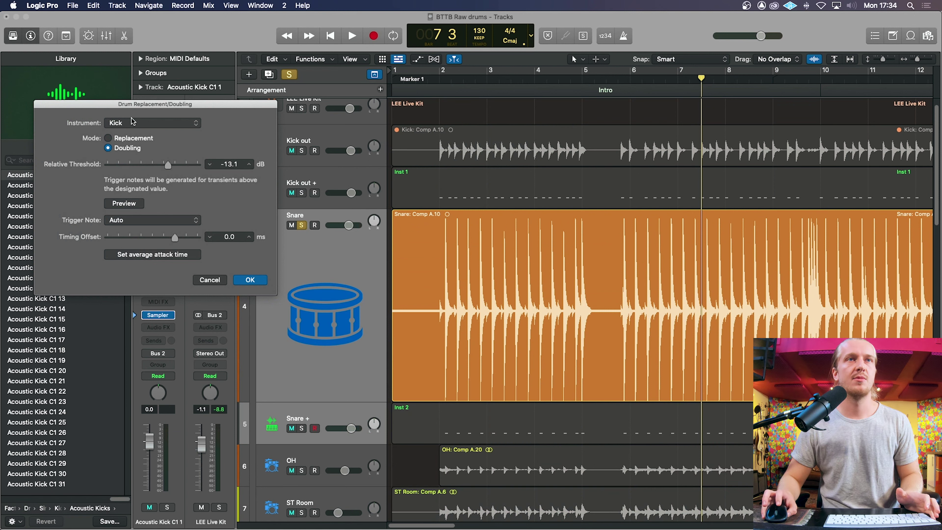
{"action": "left_click", "coordinate": [133, 122]}
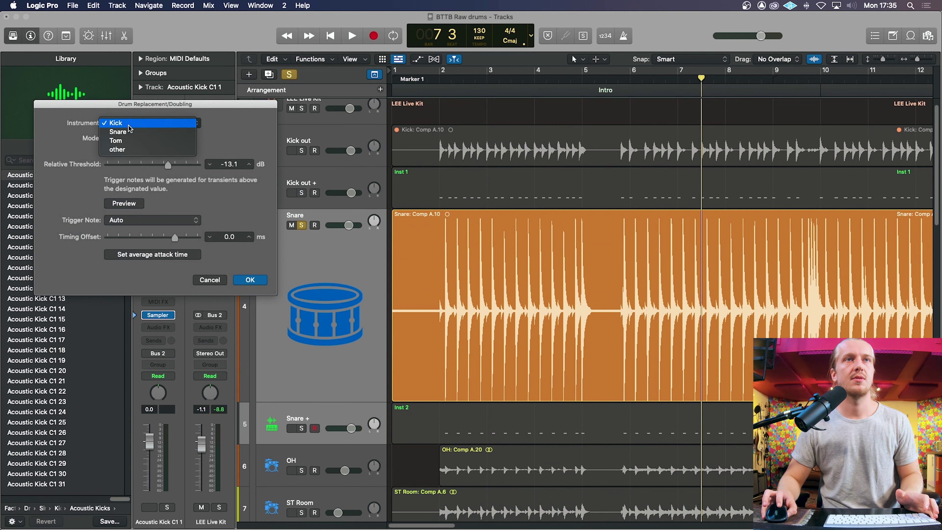
{"action": "left_click", "coordinate": [132, 133]}
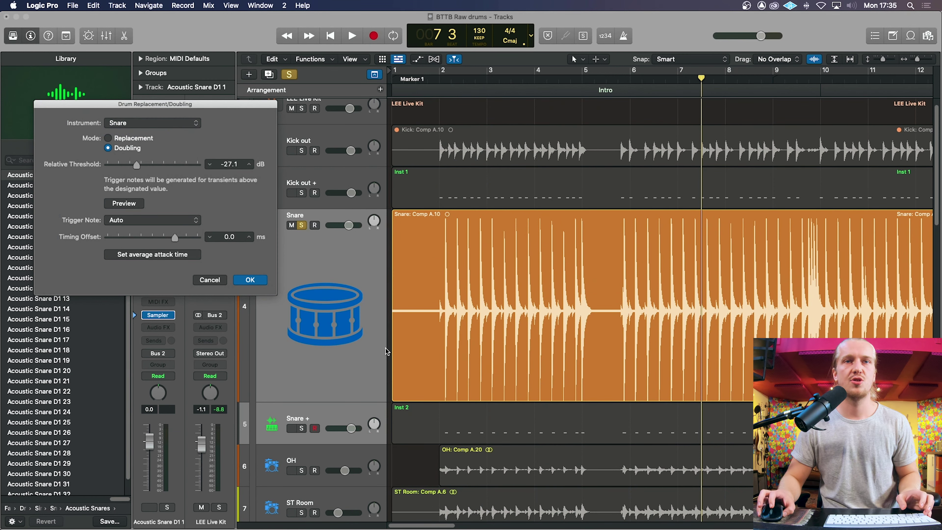
- Check the generated trigger notes against the snare hits in bars 2 to 8 and confirm the snare doubling
{"action": "scroll", "coordinate": [382, 363], "scroll_direction": "down", "scroll_amount": 2}
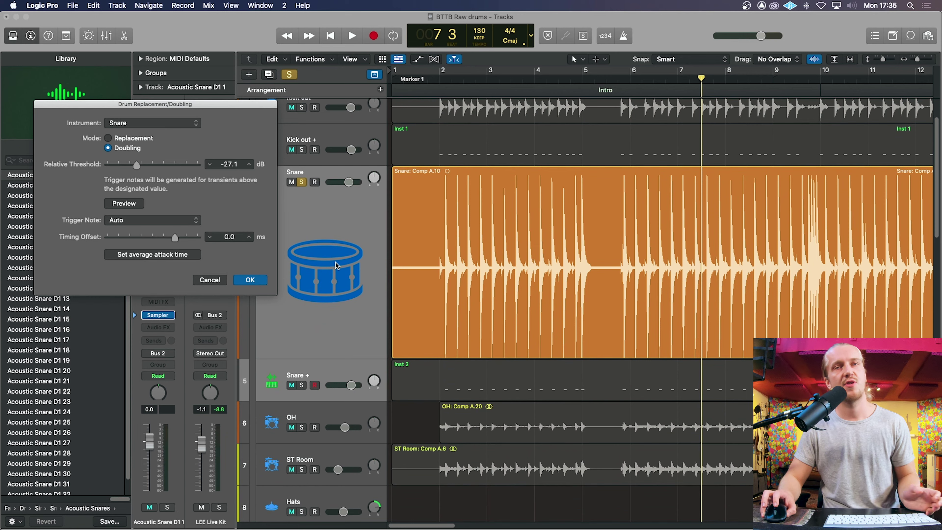
{"action": "scroll", "coordinate": [463, 356], "scroll_direction": "down", "scroll_amount": 2}
{"action": "left_click_drag", "start_coordinate": [919, 60], "coordinate": [920, 59]}
{"action": "scroll", "coordinate": [675, 292], "scroll_direction": "left", "scroll_amount": 3}
{"action": "scroll", "coordinate": [676, 293], "scroll_direction": "left", "scroll_amount": 5}
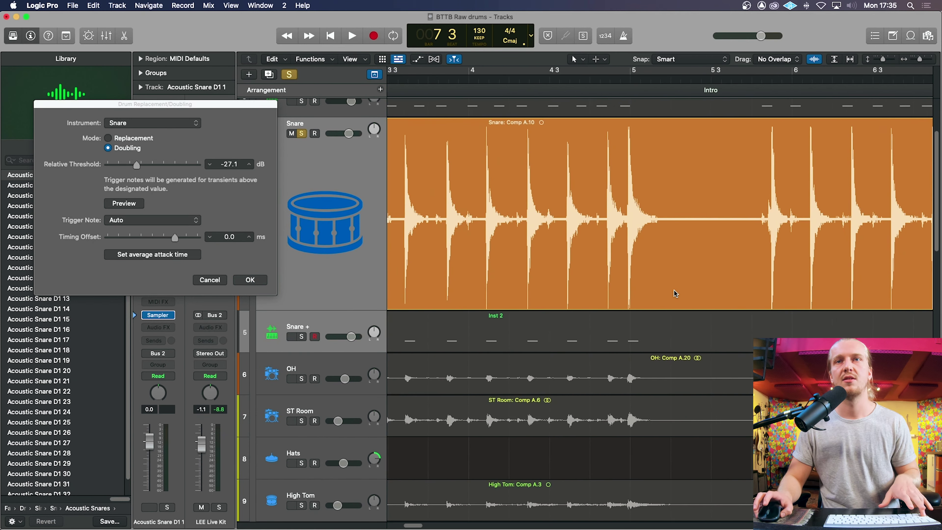
{"action": "scroll", "coordinate": [676, 293], "scroll_direction": "left", "scroll_amount": 5}
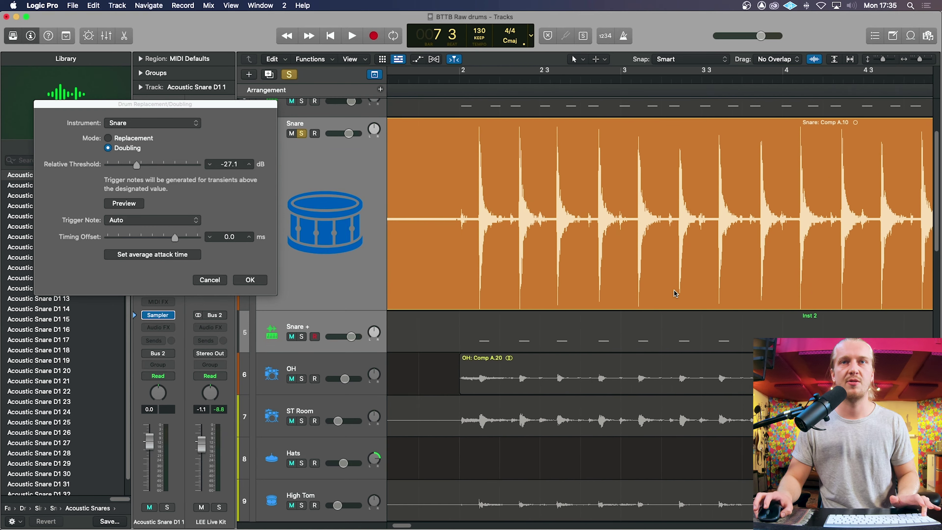
{"action": "scroll", "coordinate": [676, 293], "scroll_direction": "right", "scroll_amount": 10}
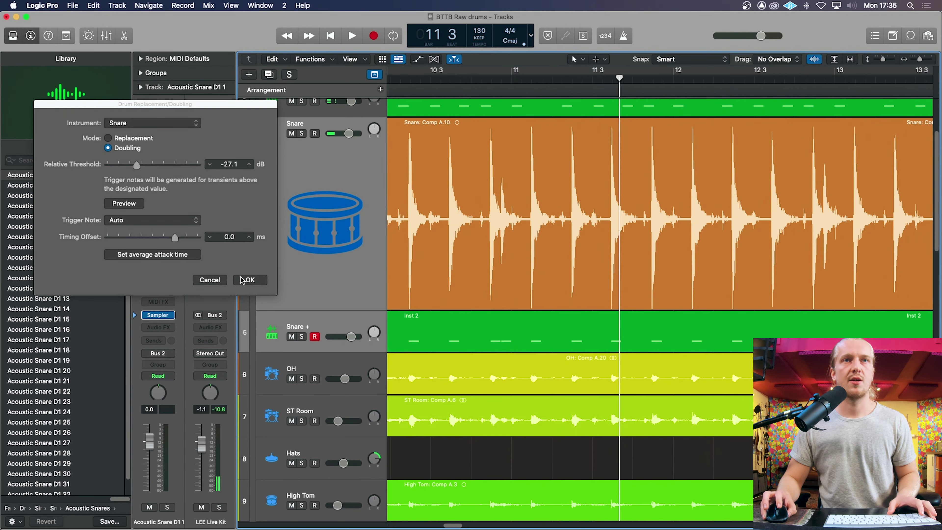
{"action": "left_click", "coordinate": [249, 280]}
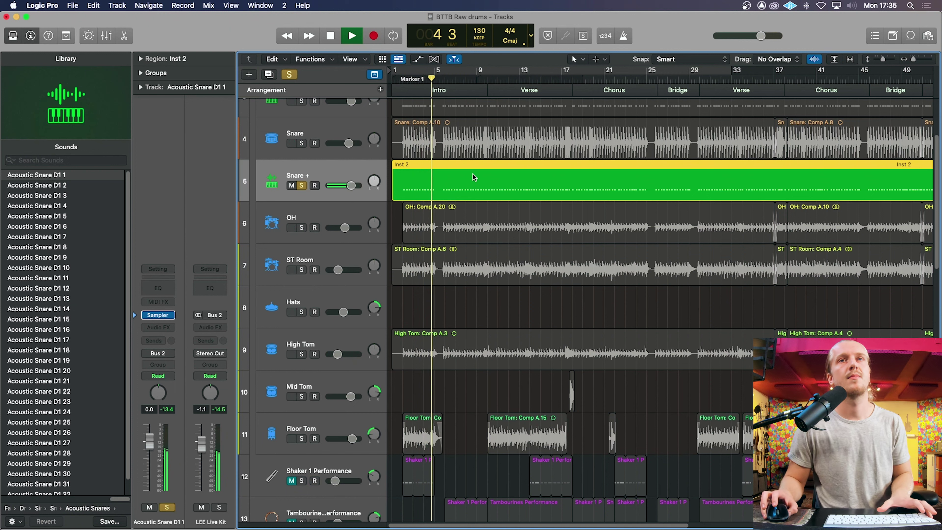
- Stop playback, return the playhead to bar 2 and solo the original Snare track
{"action": "key", "text": "space"}
{"action": "left_click", "coordinate": [404, 81]}
{"action": "left_click", "coordinate": [311, 144]}
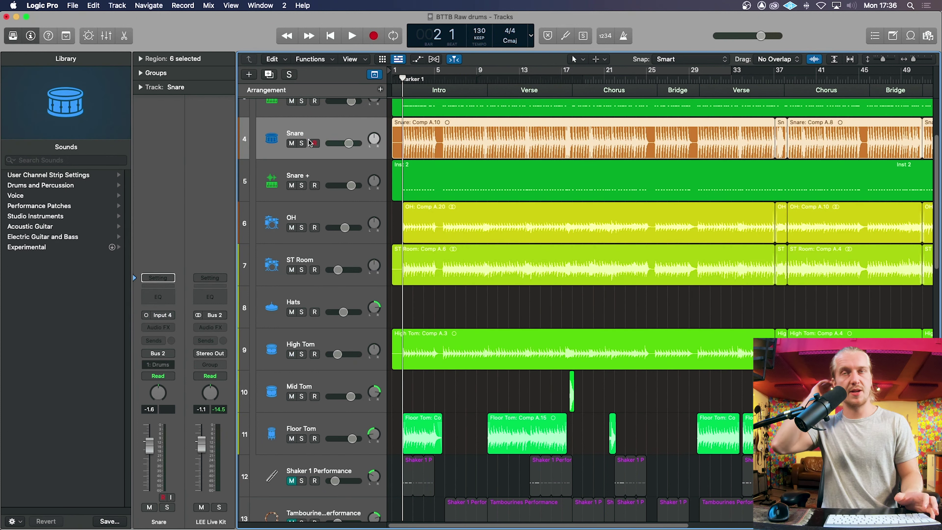
{"action": "left_click", "coordinate": [302, 144]}
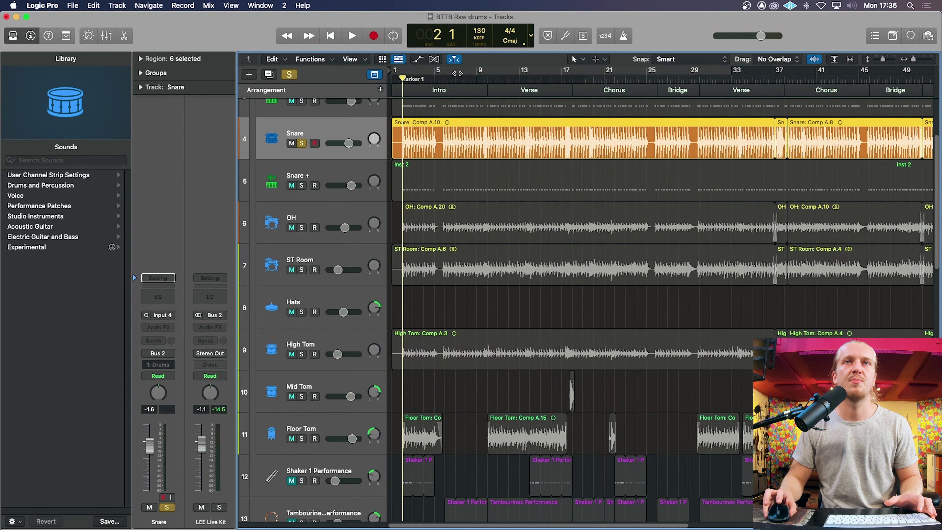
- Examine the recorded snare hits against the trigger notes through the verse and chorus, closing the Library to see the whole song
{"action": "left_click_drag", "start_coordinate": [914, 59], "coordinate": [918, 59]}
{"action": "scroll", "coordinate": [739, 164], "scroll_direction": "right", "scroll_amount": 6}
{"action": "scroll", "coordinate": [740, 165], "scroll_direction": "right", "scroll_amount": 15}
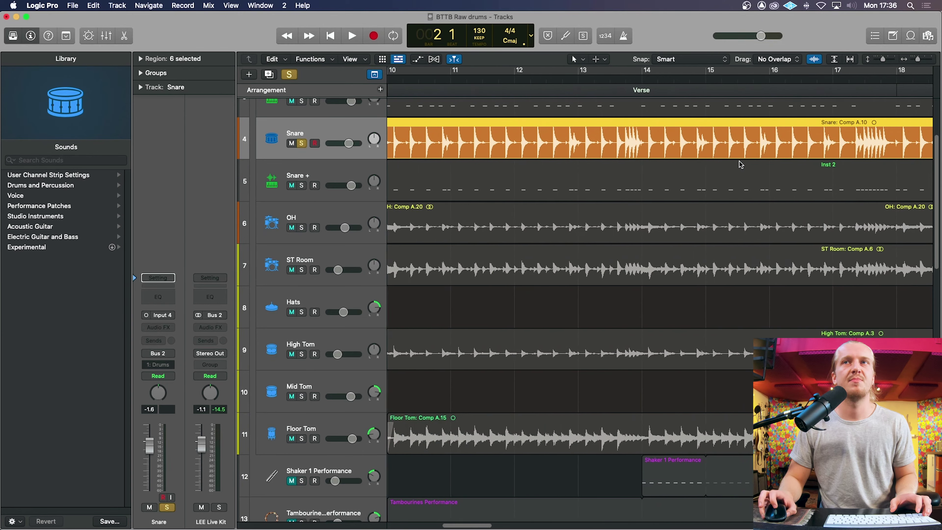
{"action": "scroll", "coordinate": [740, 165], "scroll_direction": "right", "scroll_amount": 5}
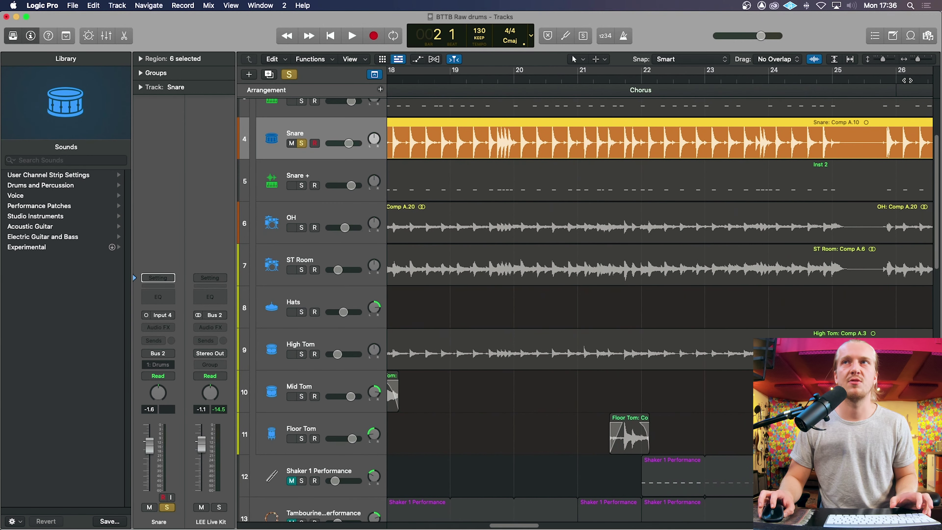
{"action": "left_click", "coordinate": [14, 36]}
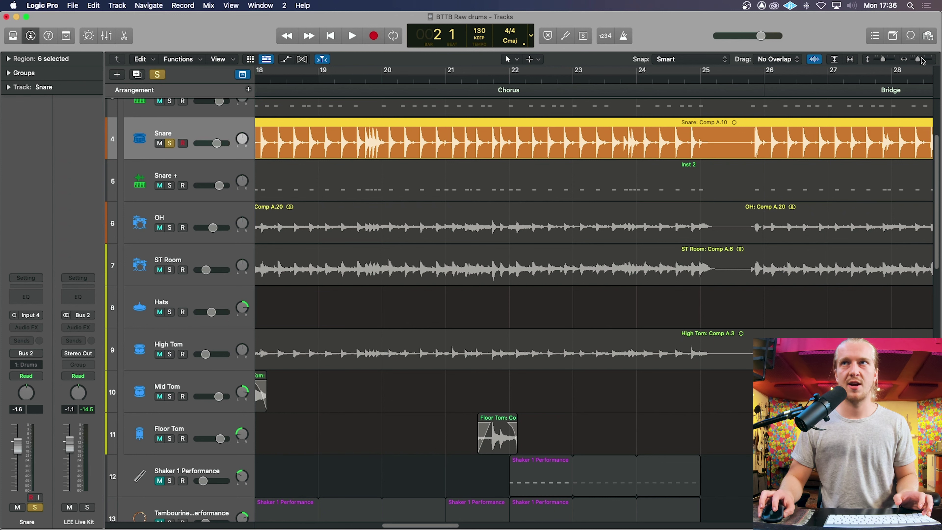
{"action": "left_click_drag", "start_coordinate": [923, 61], "coordinate": [911, 62]}
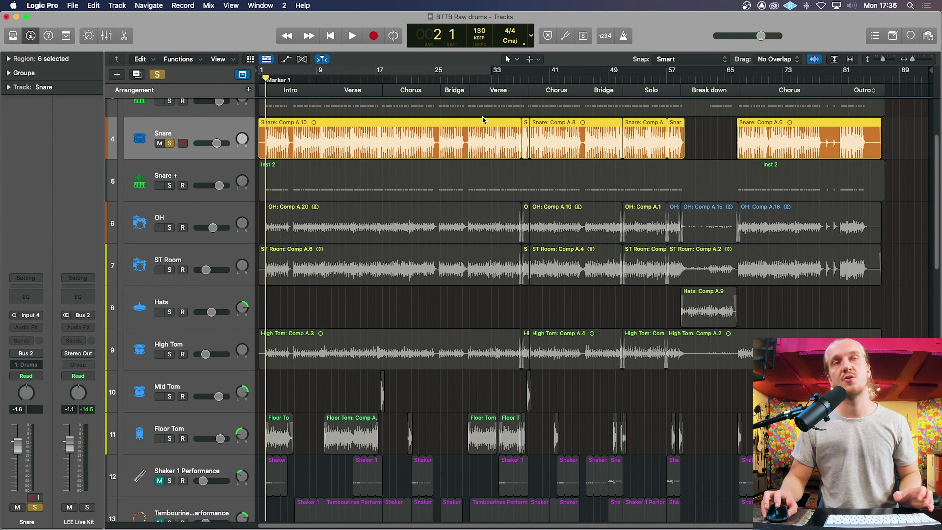
- Listen to the soloed Snare + track around bars 2 and 3 and compare its notes with the recorded snare hits
{"action": "left_click_drag", "start_coordinate": [912, 60], "coordinate": [921, 61]}
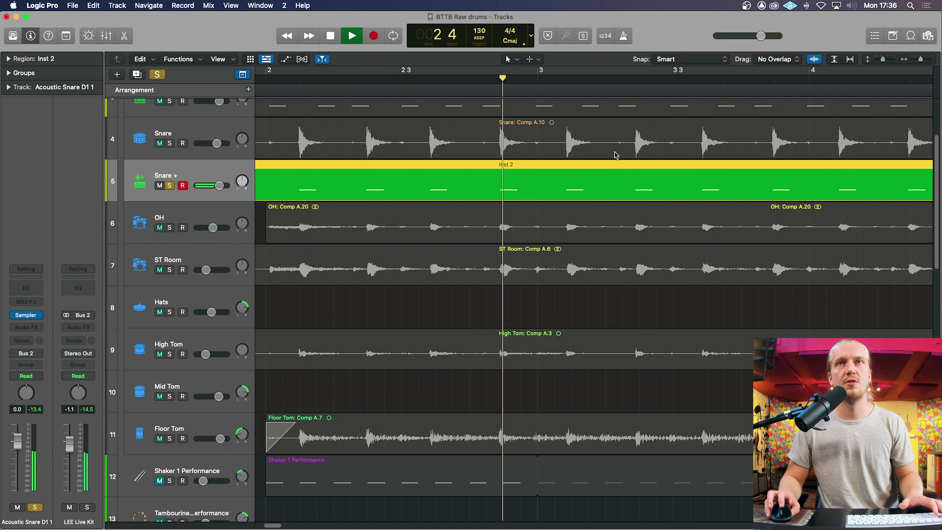
{"action": "key", "text": "space"}
{"action": "scroll", "coordinate": [625, 251], "scroll_direction": "up", "scroll_amount": 1}
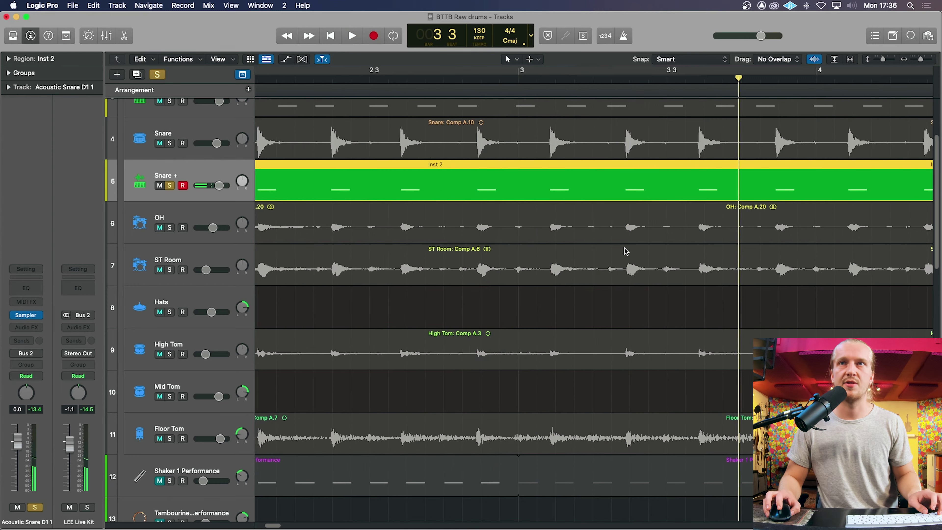
{"action": "scroll", "coordinate": [626, 251], "scroll_direction": "down", "scroll_amount": 3}
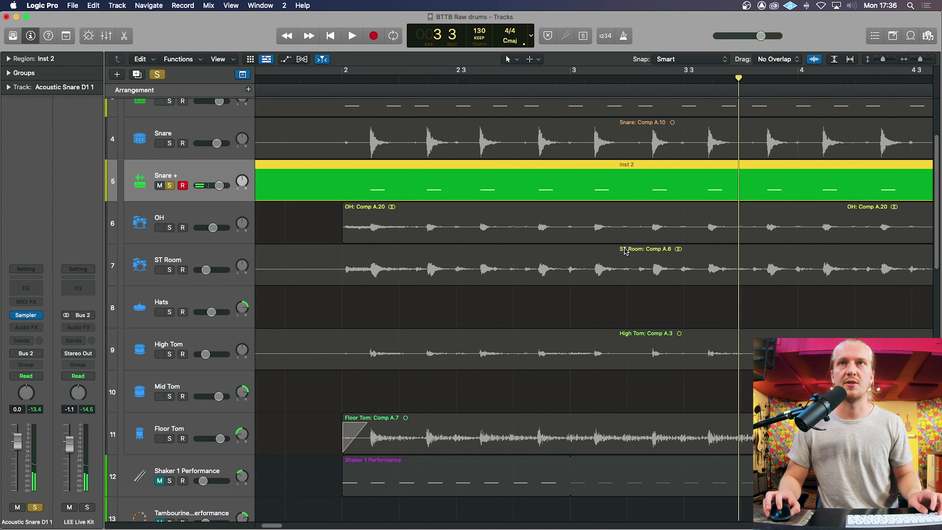
- Open the Snare + region in the Piano Roll and select all of its D1 notes
{"action": "key", "text": "super+Left"}
{"action": "key", "text": "super+Left"}
{"action": "double_click", "coordinate": [627, 173]}
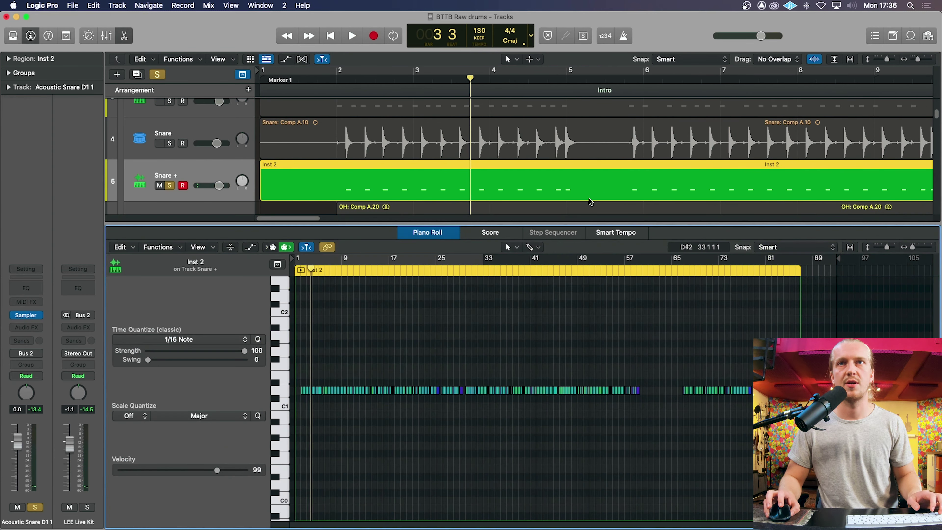
{"action": "key", "text": "super+a"}
{"action": "key", "text": "super+Right"}
{"action": "key", "text": "super+Right"}
{"action": "key", "text": "super+Right"}
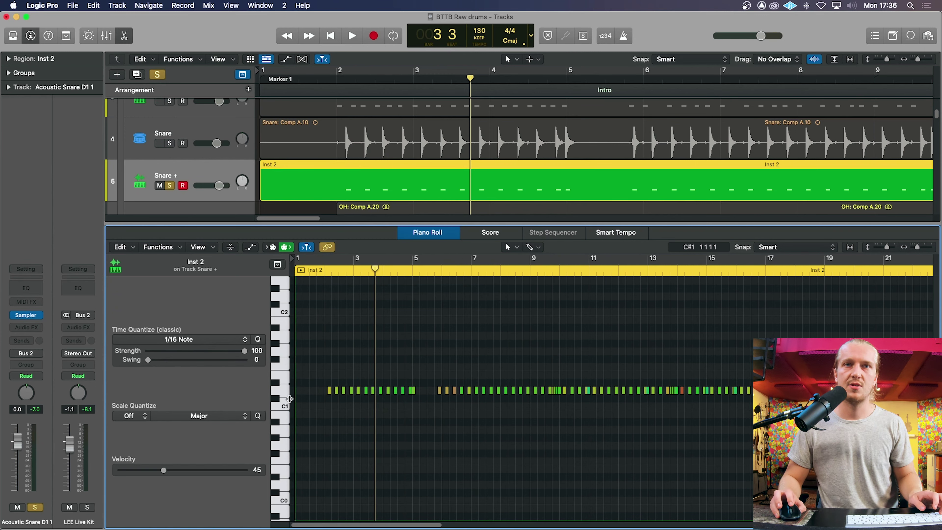
{"action": "left_click", "coordinate": [278, 392]}
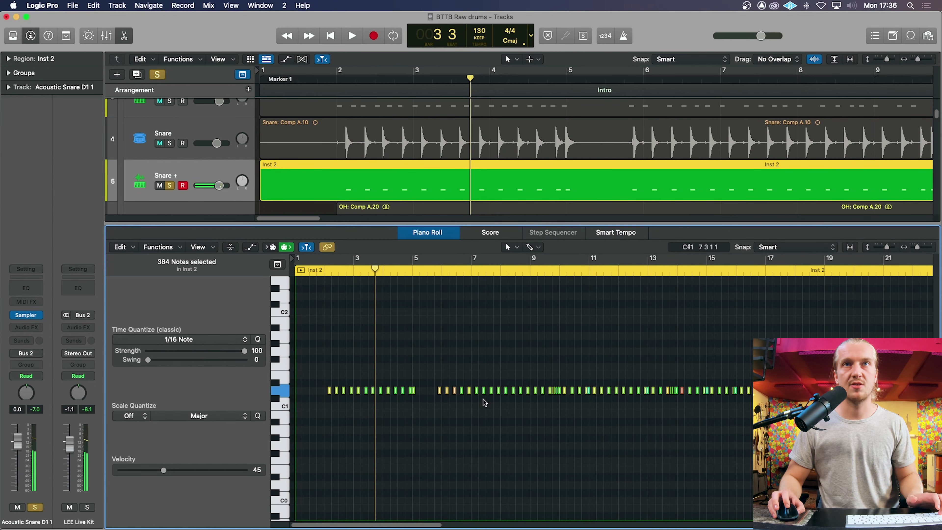
- Apply the Velocity Limiter MIDI transform with a maximum of 90 to the selected Snare + notes
{"action": "scroll", "coordinate": [485, 401], "scroll_direction": "right", "scroll_amount": 10}
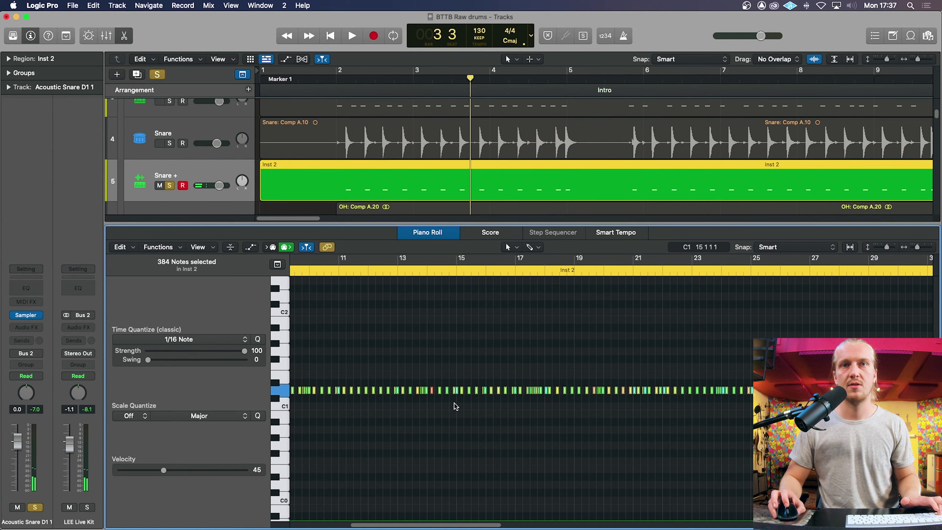
{"action": "scroll", "coordinate": [455, 406], "scroll_direction": "right", "scroll_amount": 20}
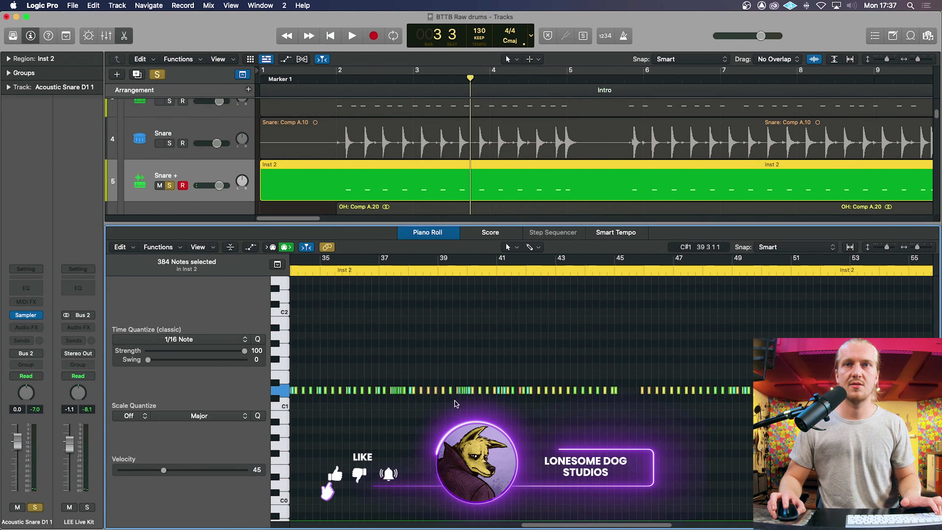
{"action": "scroll", "coordinate": [467, 406], "scroll_direction": "right", "scroll_amount": 18}
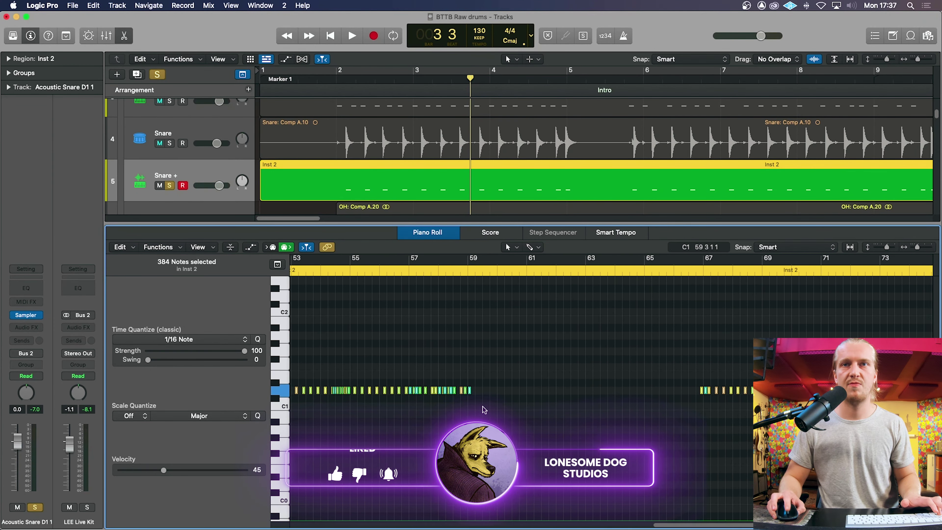
{"action": "scroll", "coordinate": [484, 410], "scroll_direction": "right", "scroll_amount": 12}
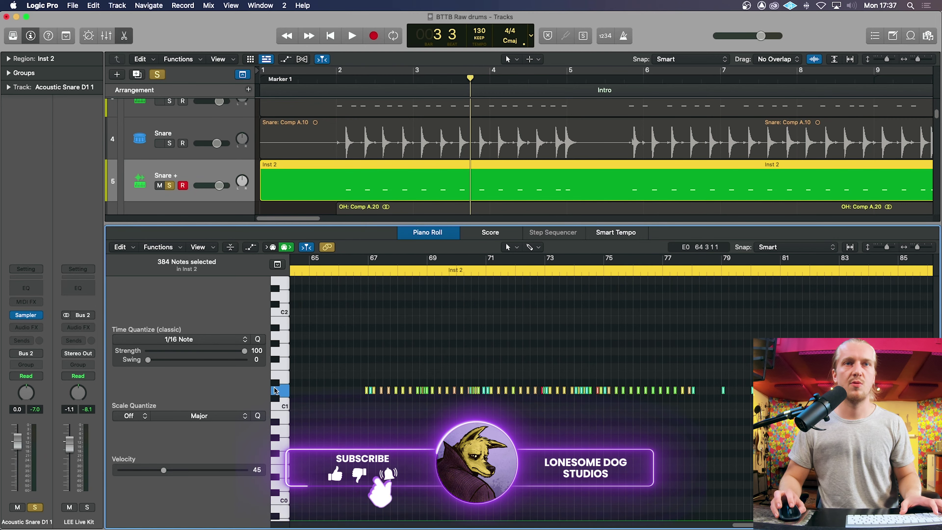
{"action": "left_click", "coordinate": [158, 247]}
{"action": "mouse_move", "coordinate": [219, 346]}
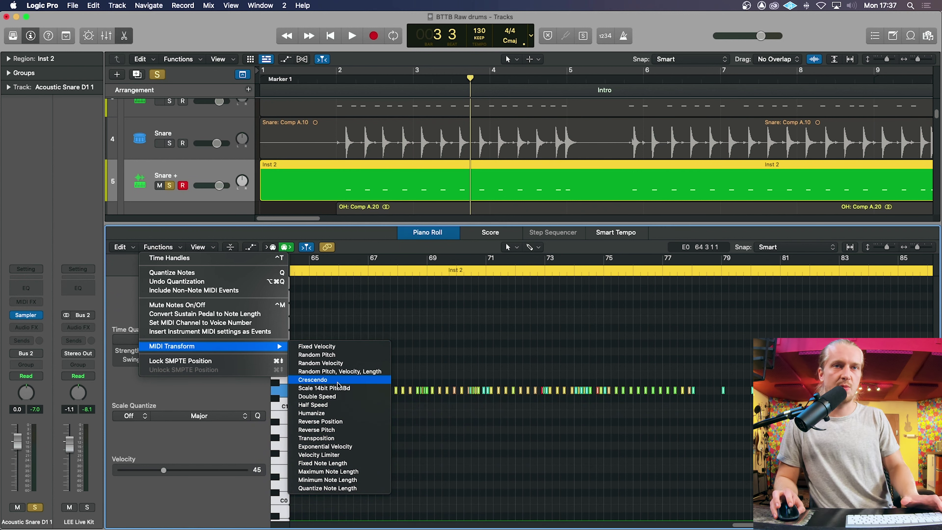
{"action": "left_click", "coordinate": [338, 455]}
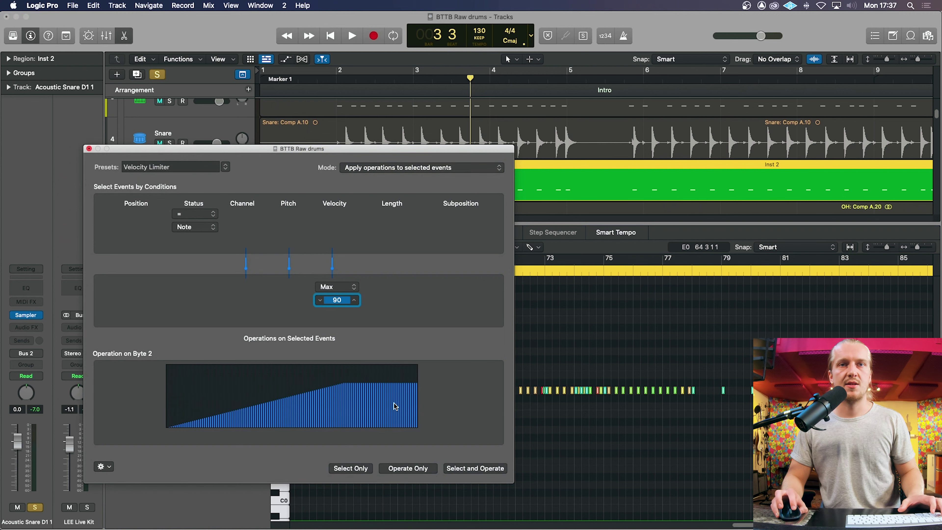
{"action": "left_click", "coordinate": [89, 149]}
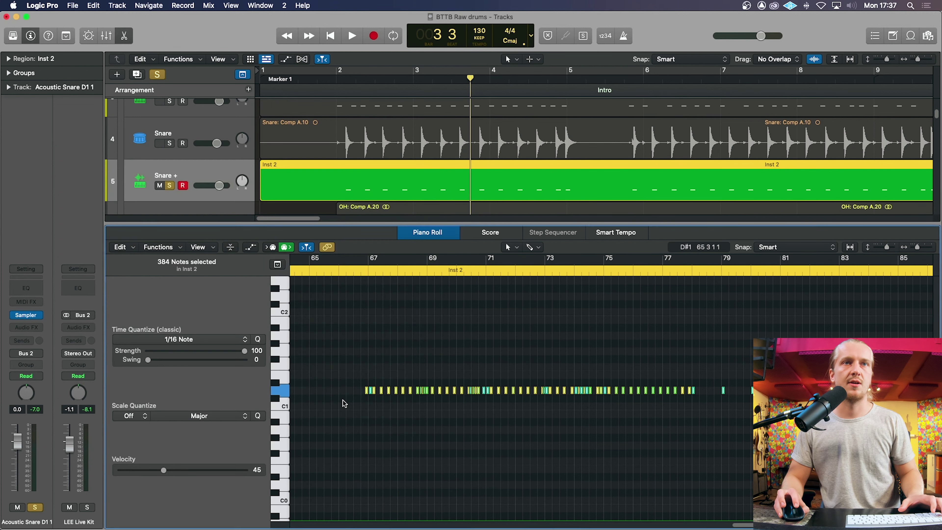
- Raise the velocity of the selected Snare + notes to 74 and listen to the result
{"action": "left_click_drag", "start_coordinate": [196, 469], "coordinate": [192, 470]}
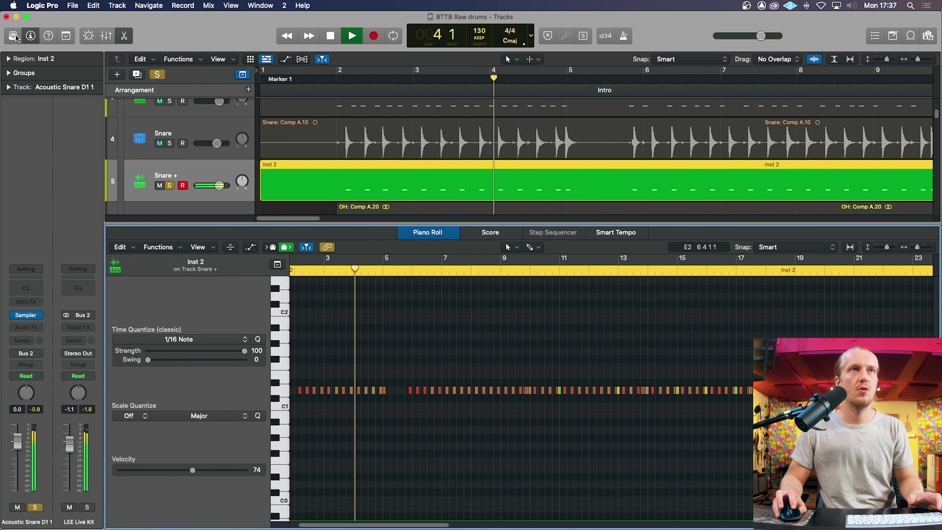
{"action": "double_click", "coordinate": [180, 164]}
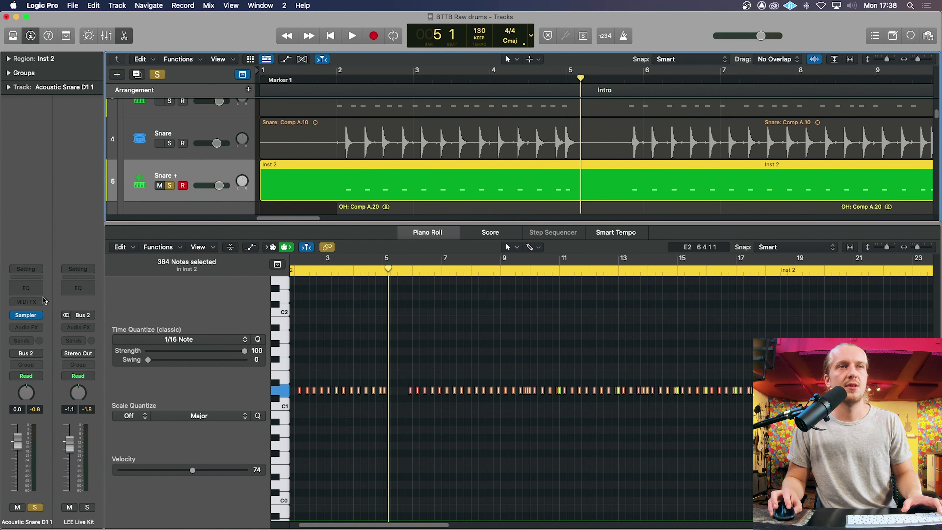
- Browse the Sampler's factory acoustic snares for the Snare + track and try Acoustic Snare D1 4
{"action": "left_click", "coordinate": [35, 316]}
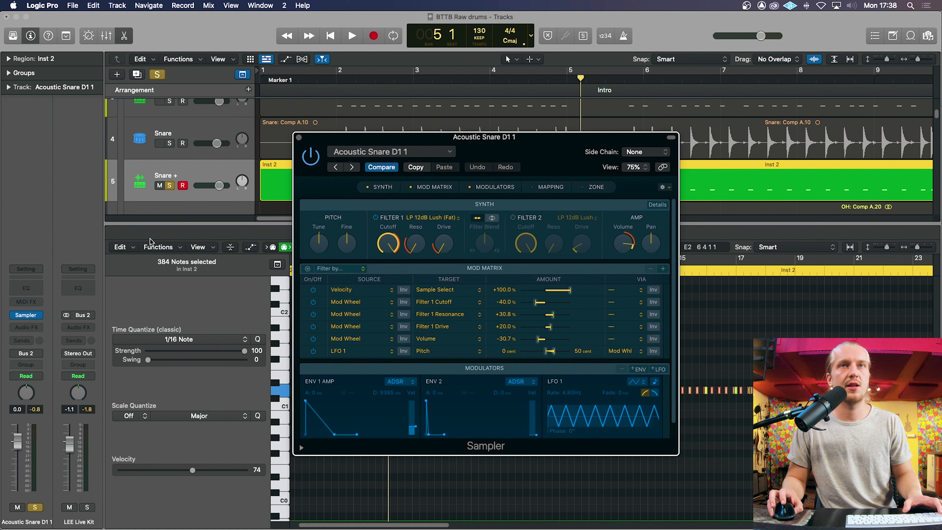
{"action": "left_click", "coordinate": [394, 159]}
{"action": "mouse_move", "coordinate": [478, 367]}
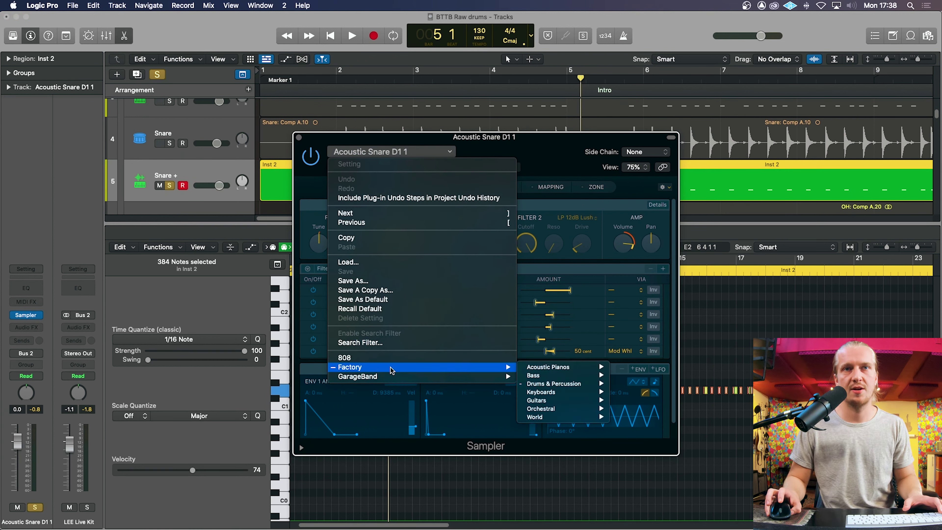
{"action": "mouse_move", "coordinate": [564, 388]}
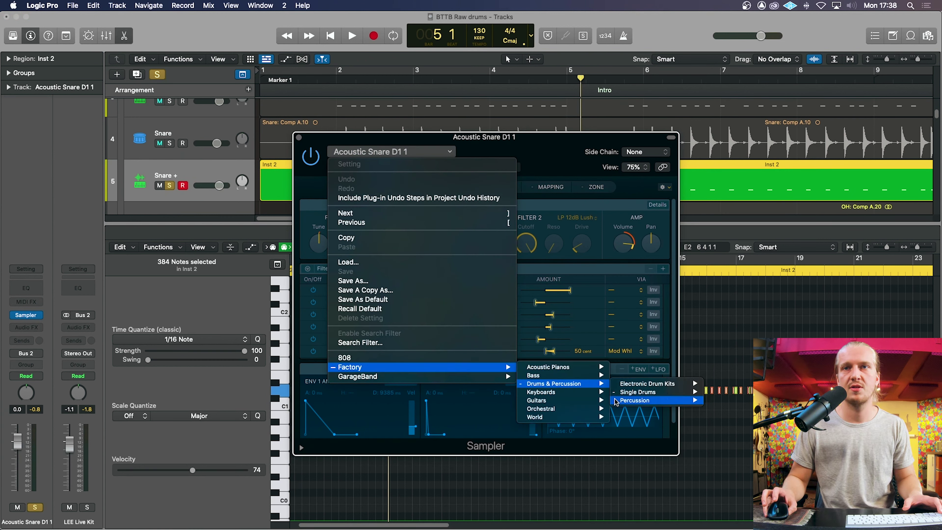
{"action": "mouse_move", "coordinate": [626, 395]}
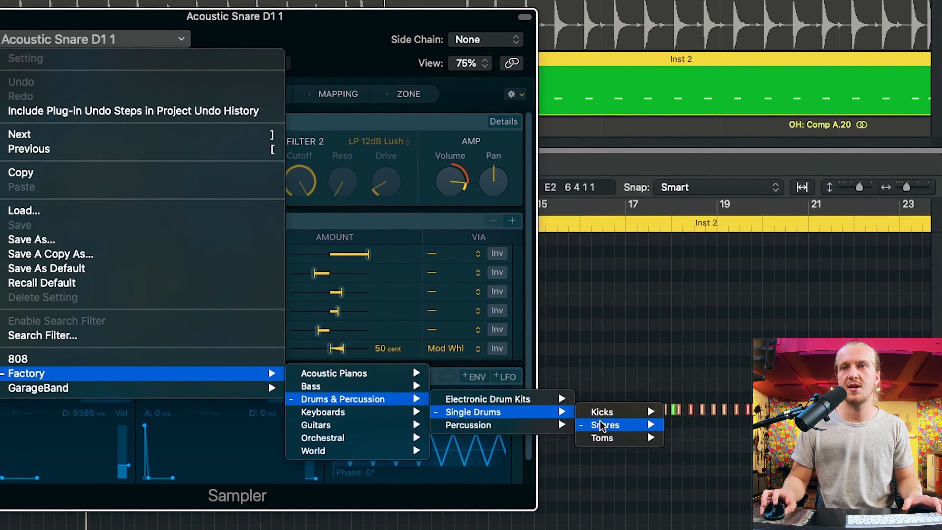
{"action": "mouse_move", "coordinate": [602, 425]}
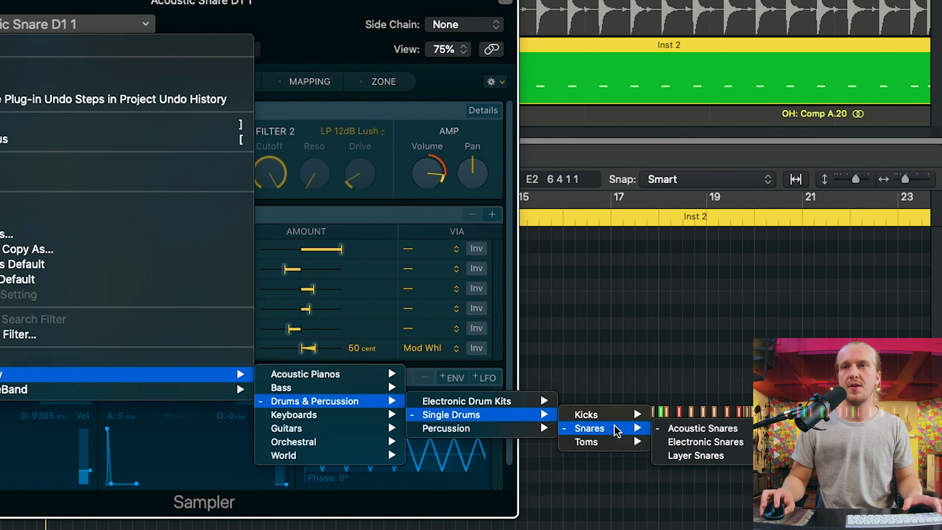
{"action": "mouse_move", "coordinate": [714, 435]}
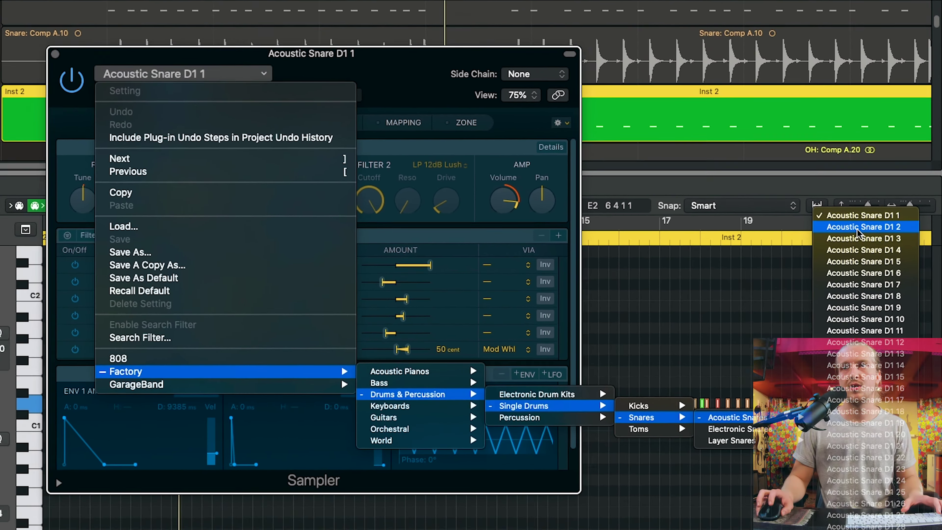
{"action": "left_click", "coordinate": [853, 191]}
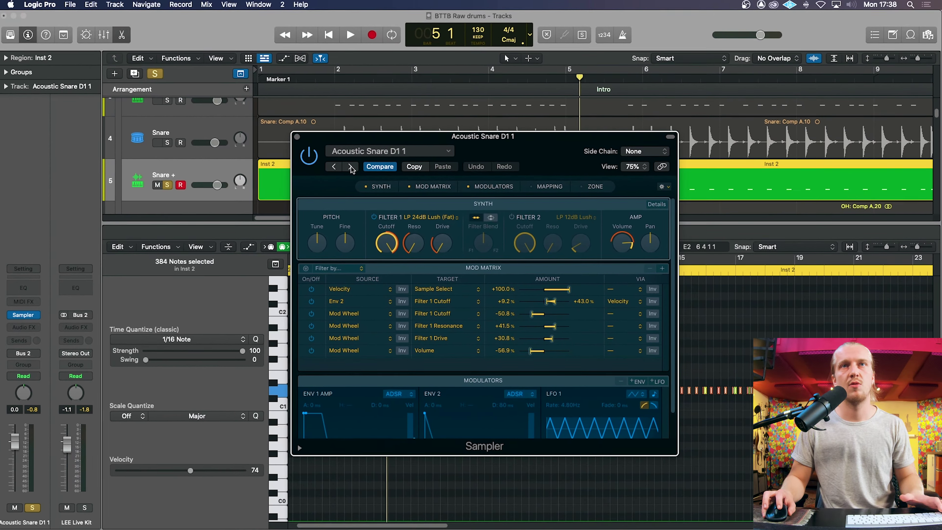
{"action": "left_click", "coordinate": [270, 140]}
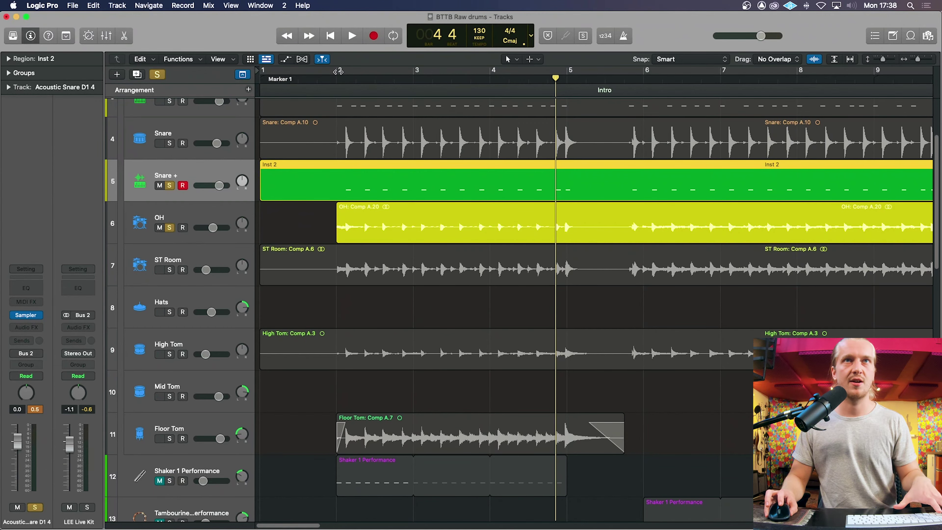
- Set a cycle from bar 2 to bar 5 and play only the OH track, raising its volume
{"action": "left_click_drag", "start_coordinate": [335, 72], "coordinate": [565, 71]}
{"action": "left_click", "coordinate": [169, 186]}
{"action": "key", "text": "space"}
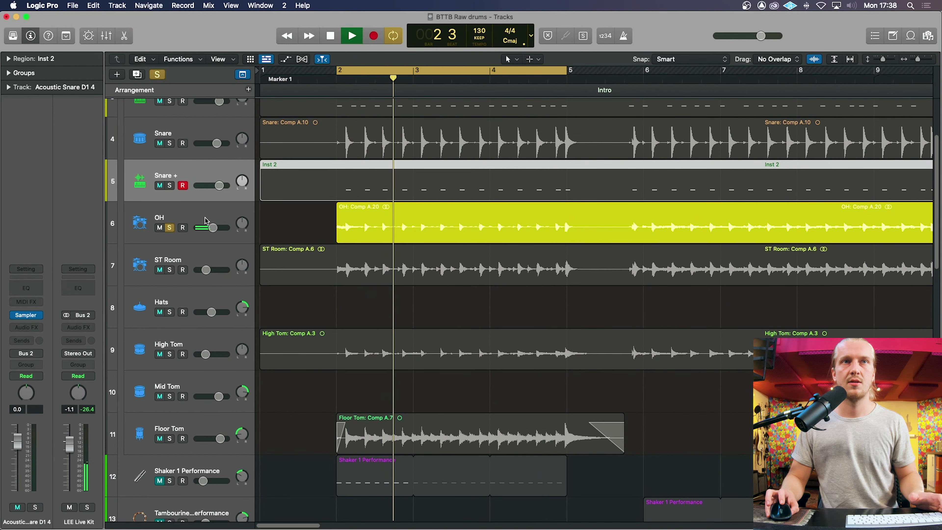
{"action": "left_click_drag", "start_coordinate": [207, 223], "coordinate": [222, 228]}
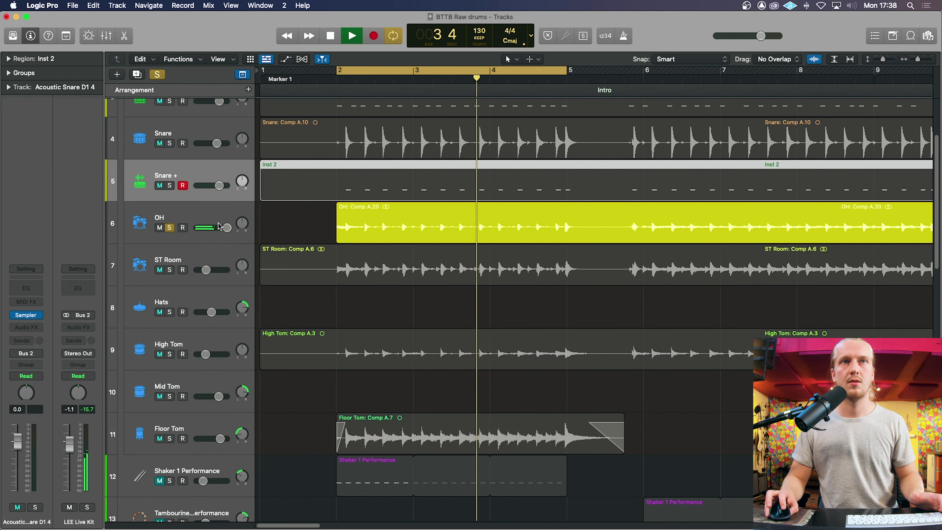
- Solo only the Snare + track and switch its Sampler preset back to Acoustic Snare D1 1
{"action": "key", "text": "s"}
{"action": "left_click", "coordinate": [170, 228]}
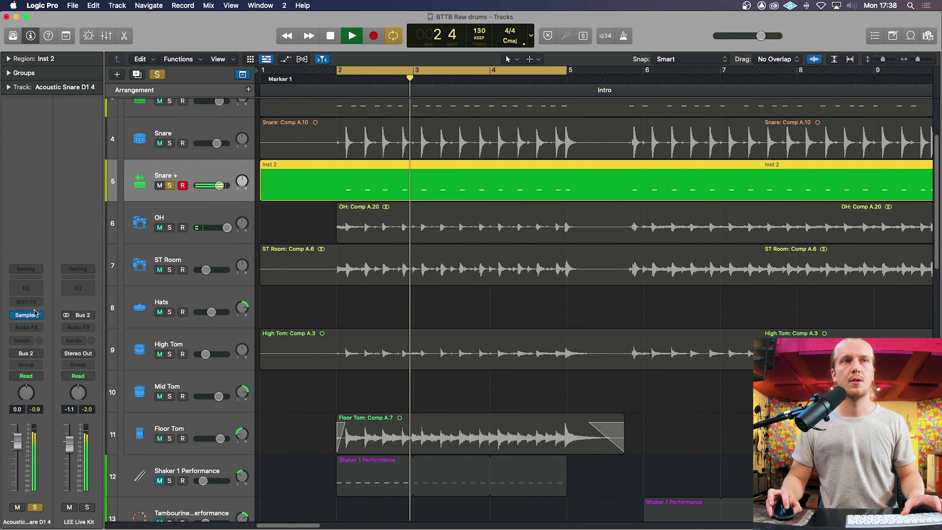
{"action": "left_click", "coordinate": [32, 317]}
{"action": "key", "text": "space"}
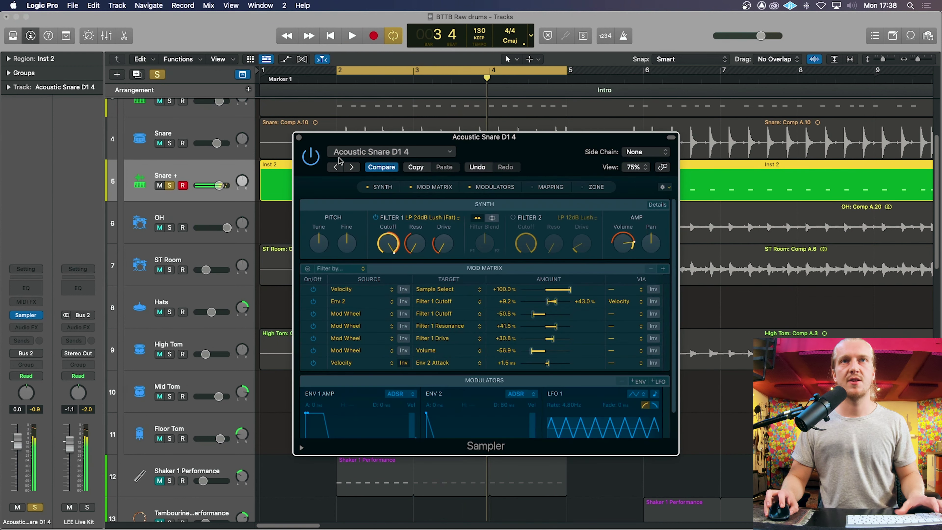
{"action": "left_click", "coordinate": [335, 168]}
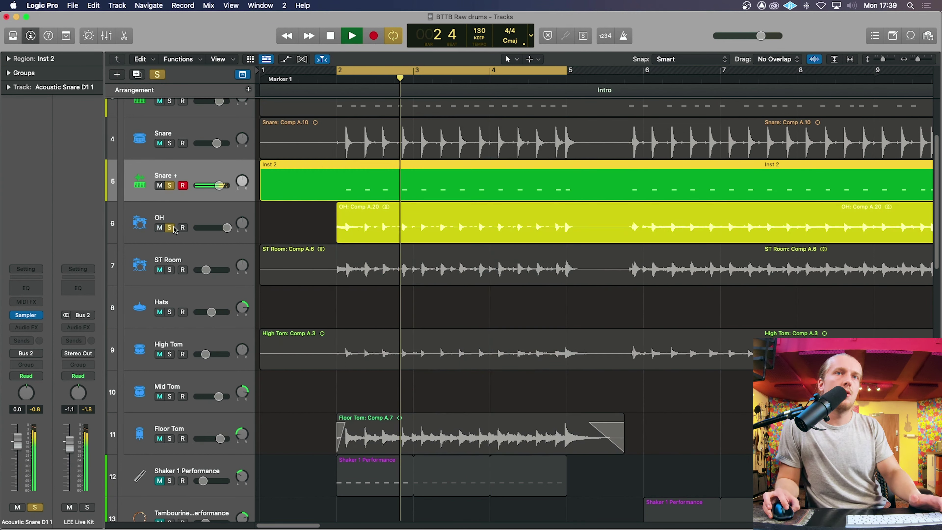
- Compare the looped OH track with and without Snare +, and lower the Snare + volume to -4.0 dB
{"action": "left_click", "coordinate": [170, 186]}
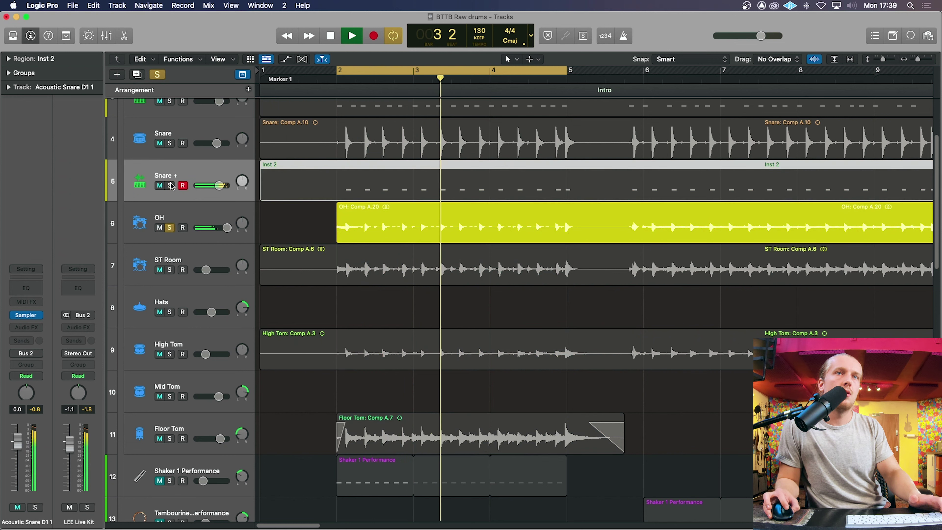
{"action": "left_click", "coordinate": [172, 186]}
{"action": "key", "text": "space"}
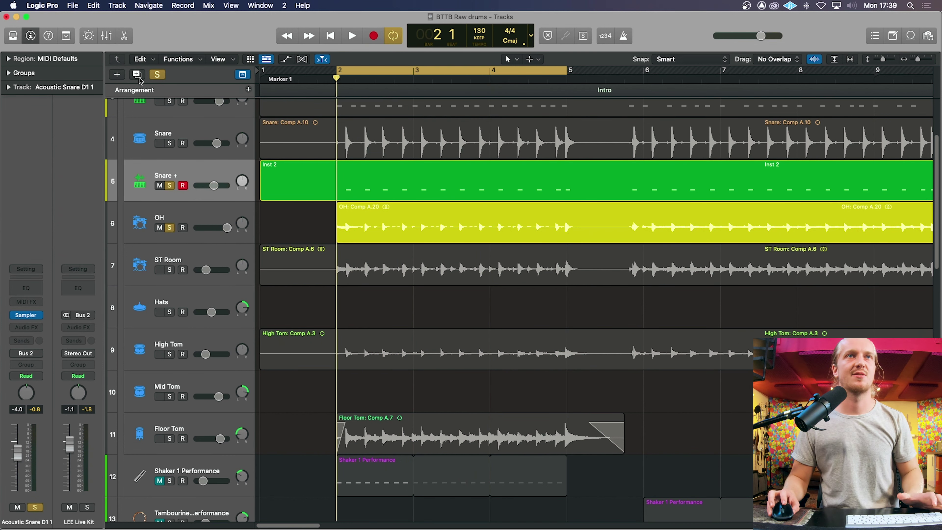
- Turn off solo mode and check the Snare + region's notes in the Piano Roll, closing the editor again
{"action": "left_click", "coordinate": [152, 76]}
{"action": "scroll", "coordinate": [334, 185], "scroll_direction": "up", "scroll_amount": 5}
{"action": "left_click", "coordinate": [334, 186]}
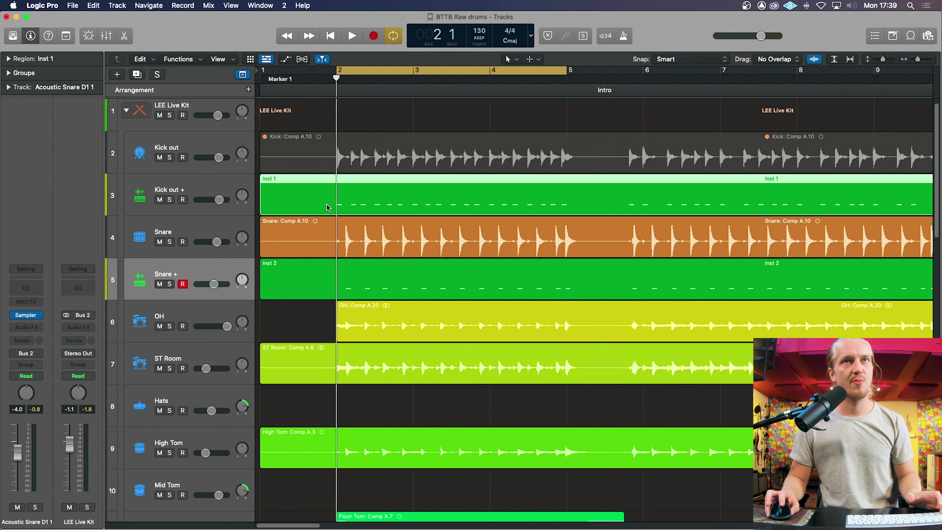
{"action": "left_click", "coordinate": [339, 294], "text": "shift"}
{"action": "left_click", "coordinate": [200, 267]}
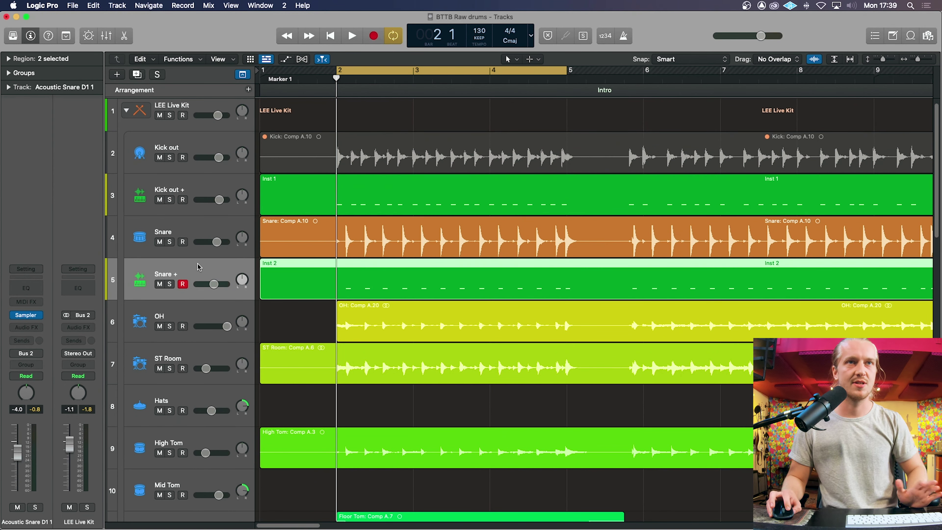
{"action": "double_click", "coordinate": [312, 275]}
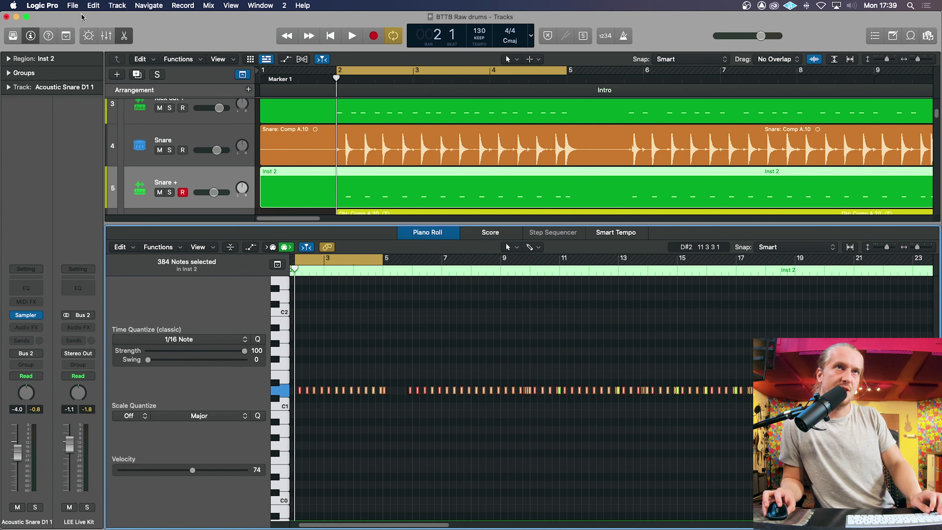
{"action": "left_click", "coordinate": [124, 36]}
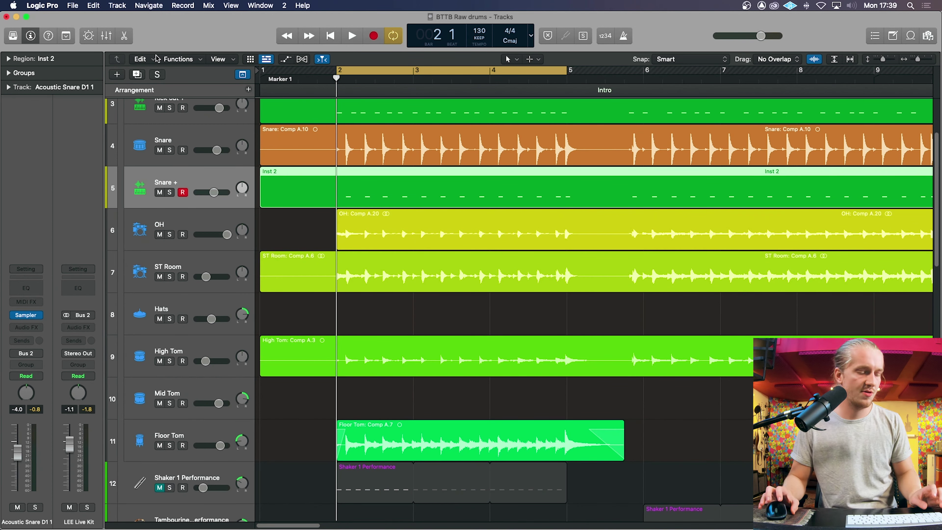
- Turn off the cycle and select the recorded Snare region over the first Bridge
{"action": "left_click_drag", "start_coordinate": [918, 59], "coordinate": [914, 59]}
{"action": "left_click_drag", "start_coordinate": [673, 71], "coordinate": [721, 83]}
{"action": "key", "text": "super+Right"}
{"action": "scroll", "coordinate": [757, 190], "scroll_direction": "right", "scroll_amount": 3}
{"action": "scroll", "coordinate": [774, 189], "scroll_direction": "right", "scroll_amount": 5}
{"action": "left_click", "coordinate": [619, 70]}
{"action": "left_click", "coordinate": [569, 151]}
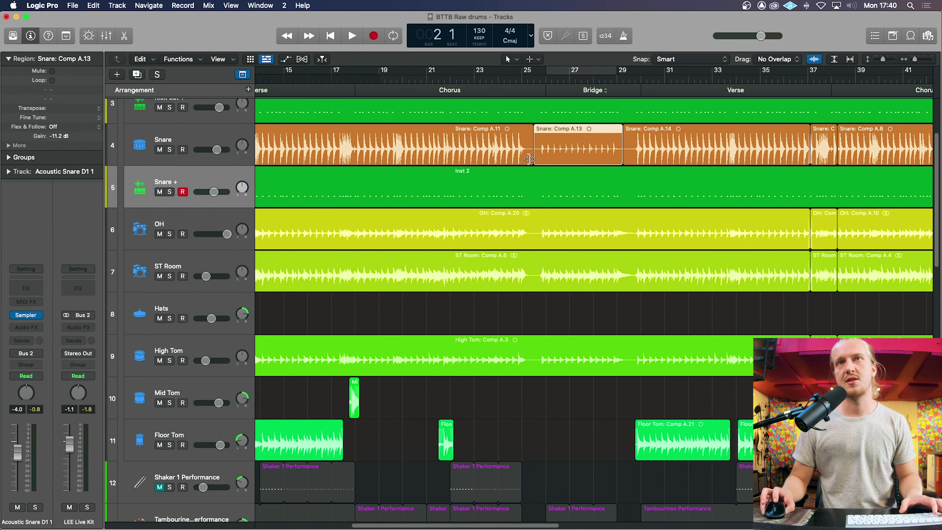
- Compare the recorded Snare region over the first Bridge with the region before it, up close and across the whole song
{"action": "left_click", "coordinate": [485, 150]}
{"action": "left_click", "coordinate": [569, 154]}
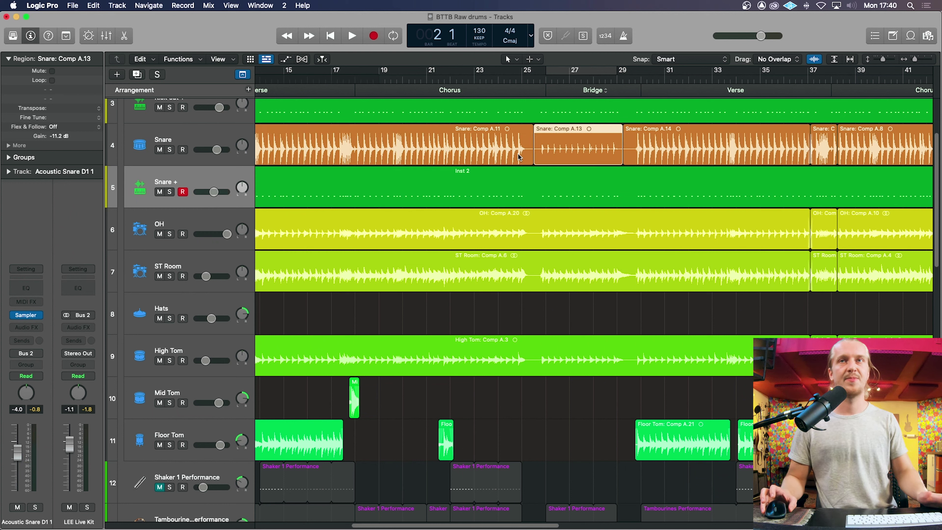
{"action": "left_click", "coordinate": [429, 151]}
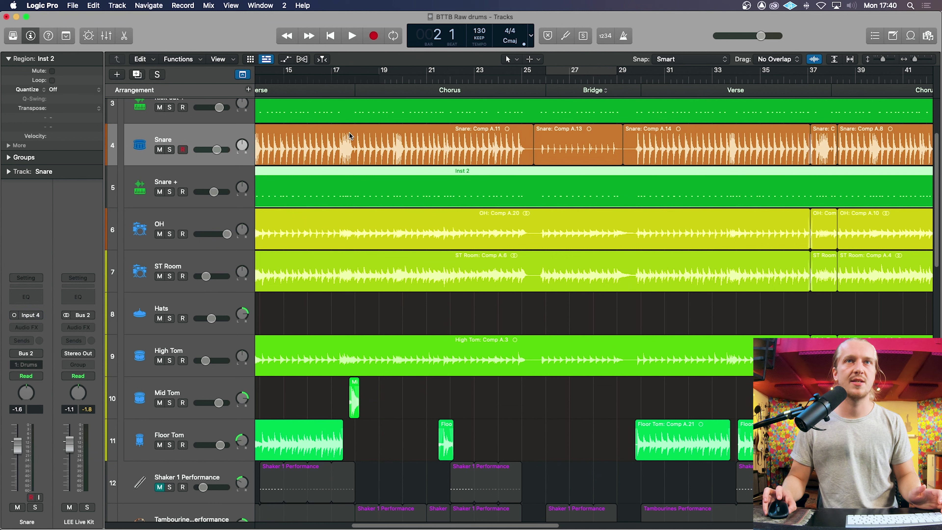
{"action": "key", "text": "super+Right"}
{"action": "key", "text": "super+Left"}
{"action": "key", "text": "super+Left"}
{"action": "key", "text": "super+Left"}
{"action": "key", "text": "super+Left"}
{"action": "key", "text": "super+Left"}
{"action": "key", "text": "super+Left"}
{"action": "key", "text": "super+Left"}
{"action": "key", "text": "super+Left"}
{"action": "key", "text": "super+Left"}
{"action": "key", "text": "super+Left"}
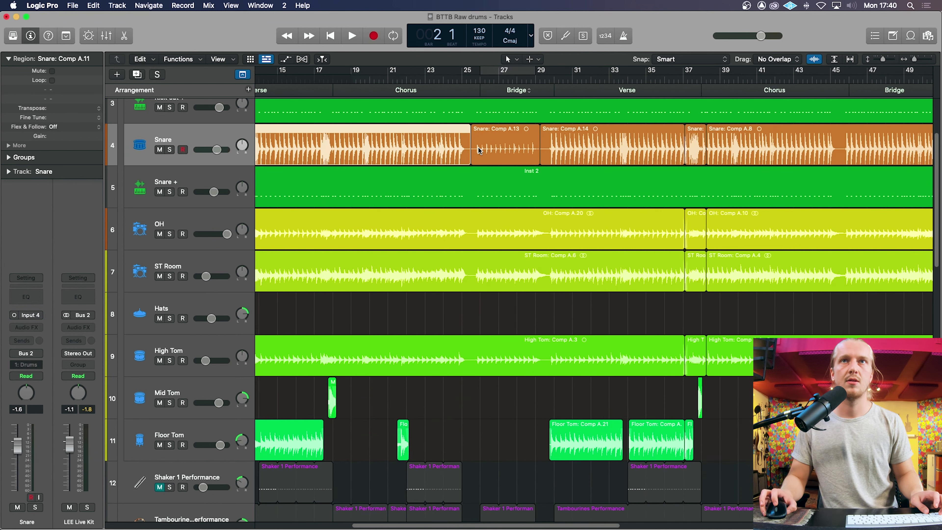
{"action": "left_click", "coordinate": [364, 153], "text": "shift"}
{"action": "left_click", "coordinate": [366, 153]}
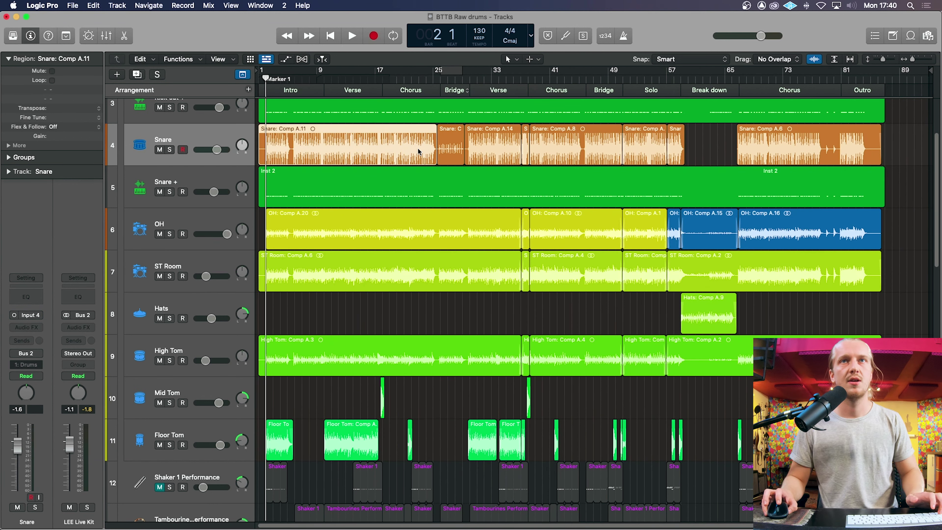
{"action": "left_click", "coordinate": [451, 150]}
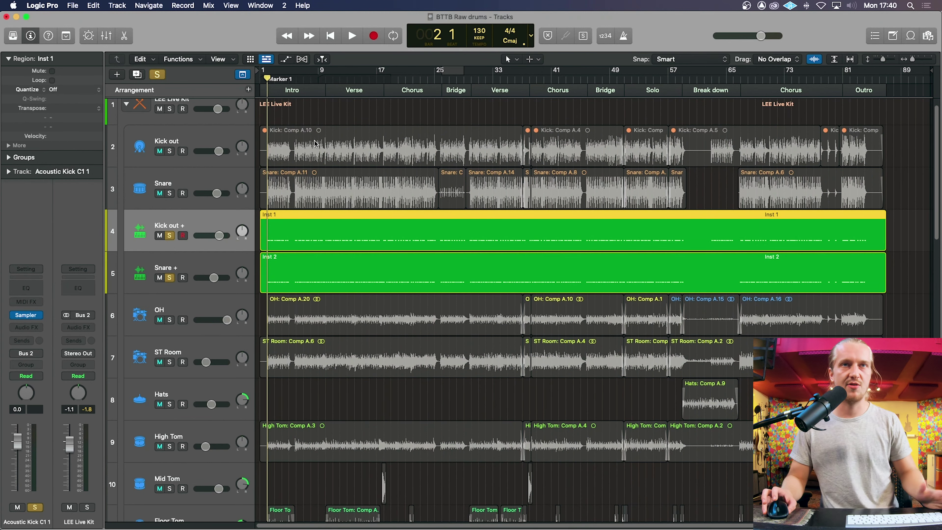
- Play the soloed Kick out + and Snare + tracks together from bar 2
{"action": "key", "text": "space"}
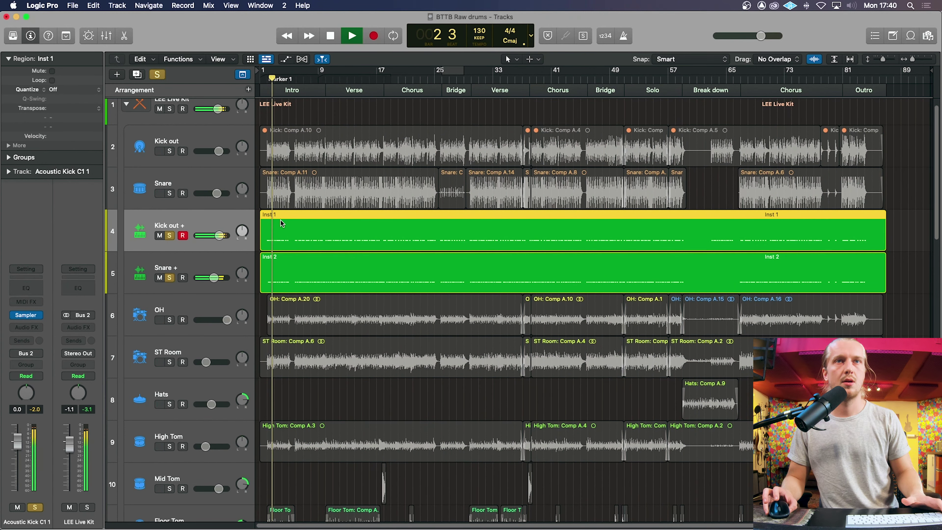
- Stop playback and shorten the ENV 1 AMP decay in the Kick out + track's Sampler
{"action": "key", "text": "space"}
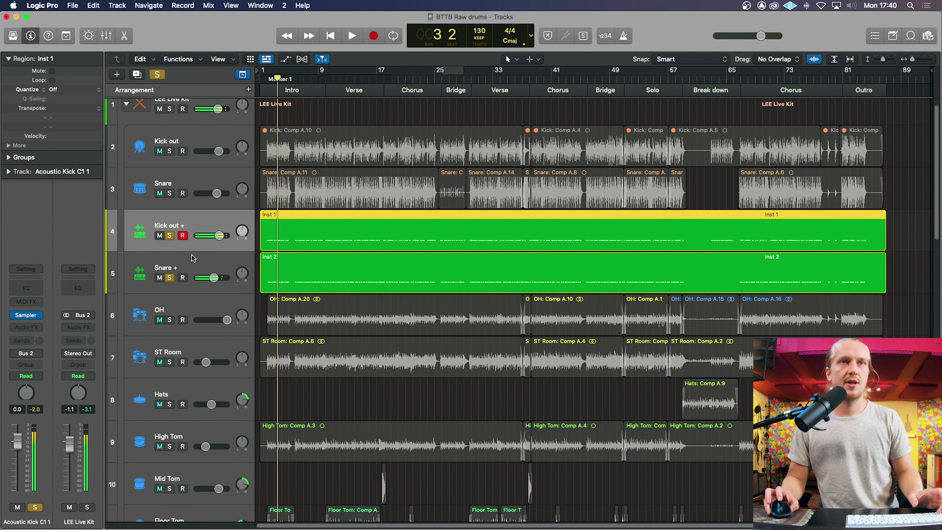
{"action": "left_click", "coordinate": [188, 259]}
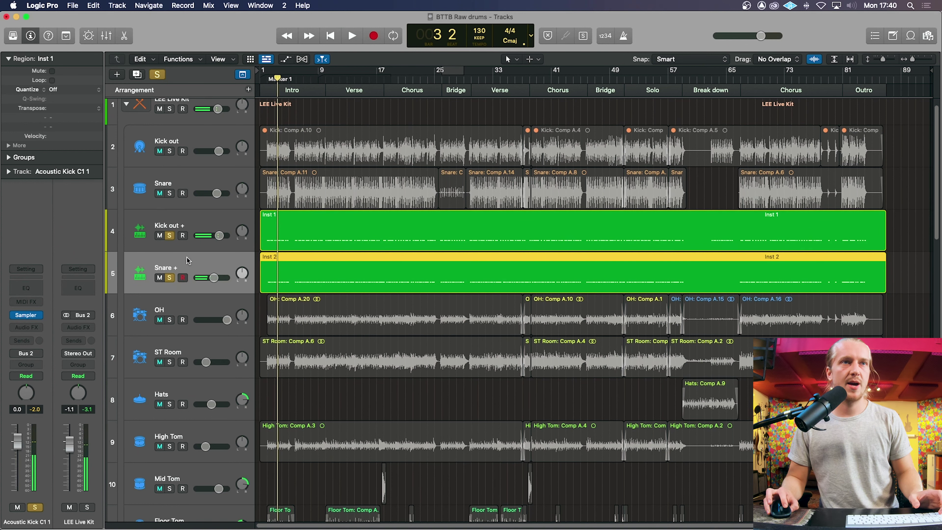
{"action": "double_click", "coordinate": [181, 222]}
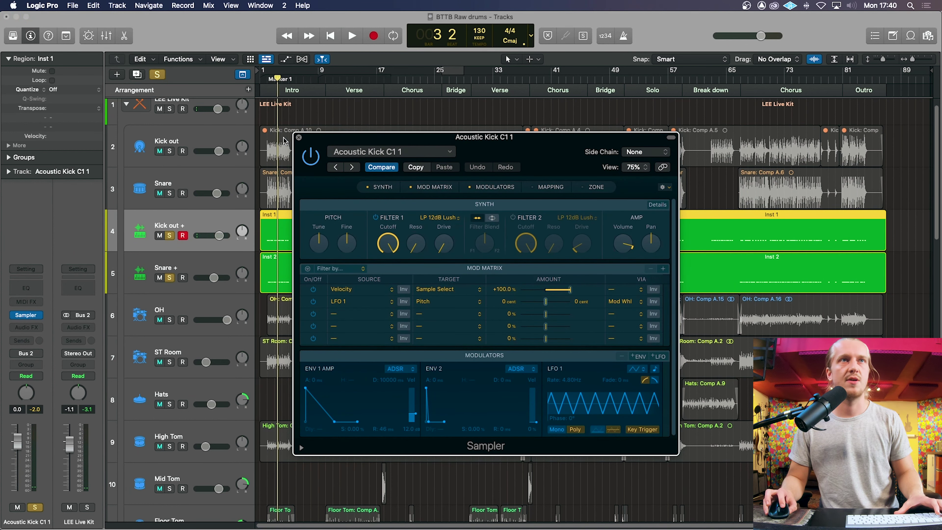
{"action": "key", "text": "v"}
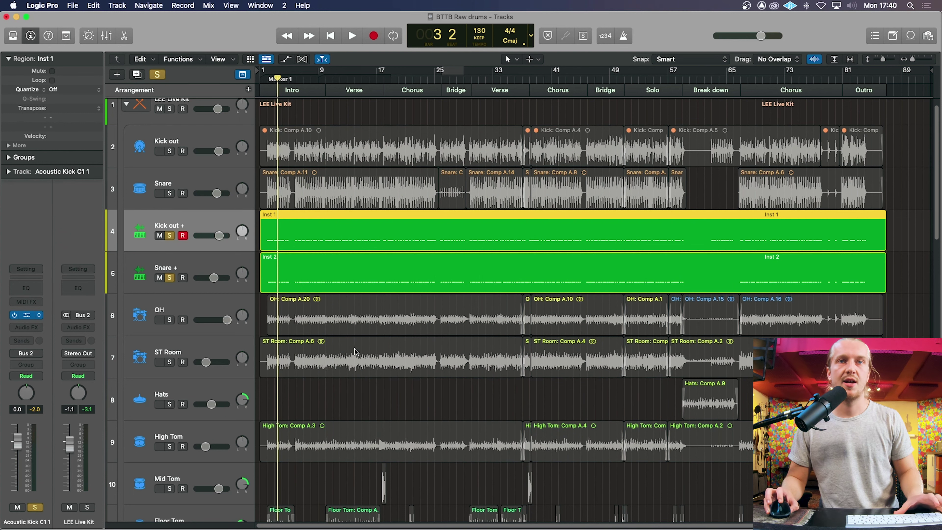
{"action": "key", "text": "v"}
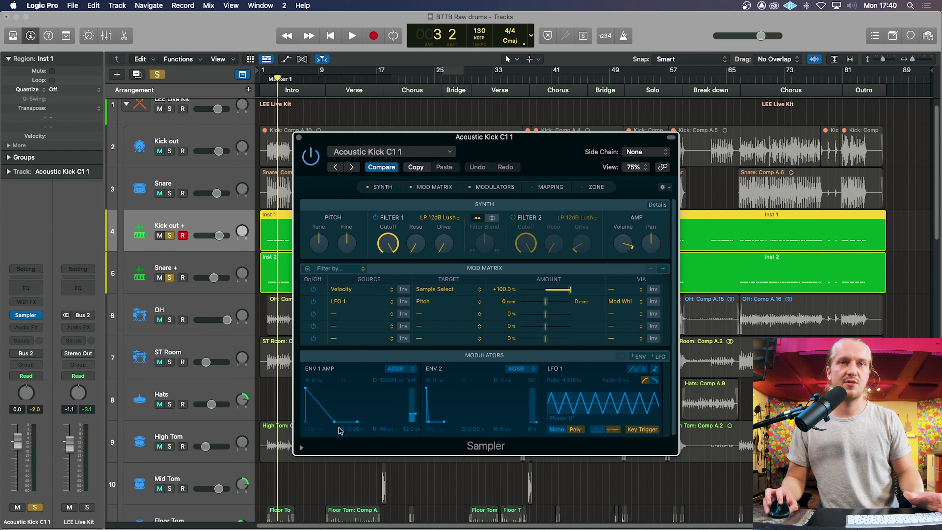
{"action": "left_click_drag", "start_coordinate": [335, 422], "coordinate": [317, 427]}
- Play the Kick out + sample and shorten its amp envelope decay further, then stop and select the recorded kick regions
{"action": "key", "text": "space"}
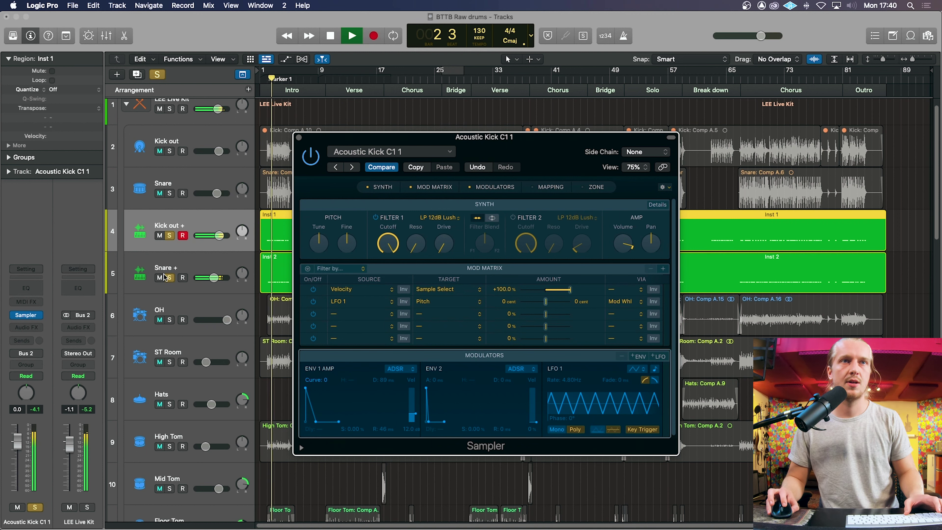
{"action": "left_click", "coordinate": [280, 389]}
{"action": "left_click_drag", "start_coordinate": [317, 424], "coordinate": [313, 425]}
{"action": "key", "text": "space"}
{"action": "left_click", "coordinate": [294, 128]}
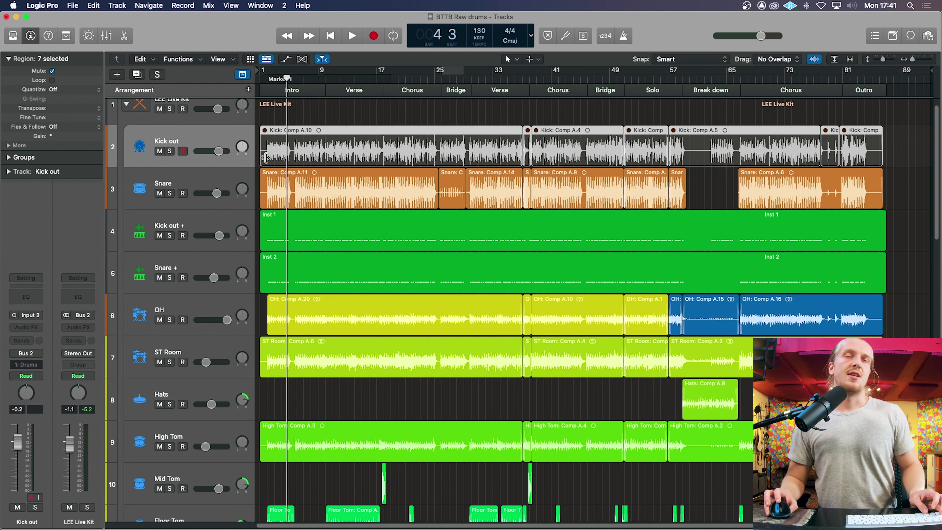
- Play the triggered kick from bar 2, set its amp envelope decay back to 10000 ms, close Sampler and turn off the solo
{"action": "left_click", "coordinate": [267, 77]}
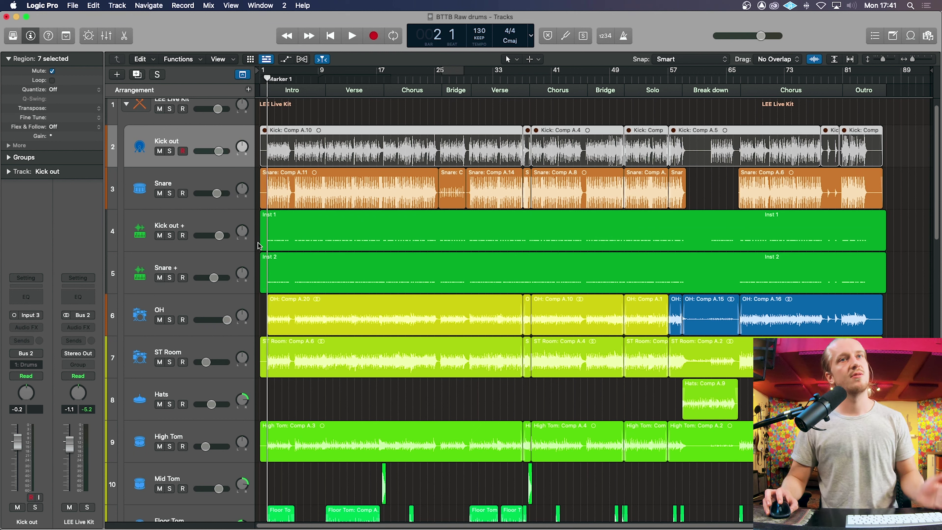
{"action": "left_click", "coordinate": [216, 230]}
{"action": "key", "text": "space"}
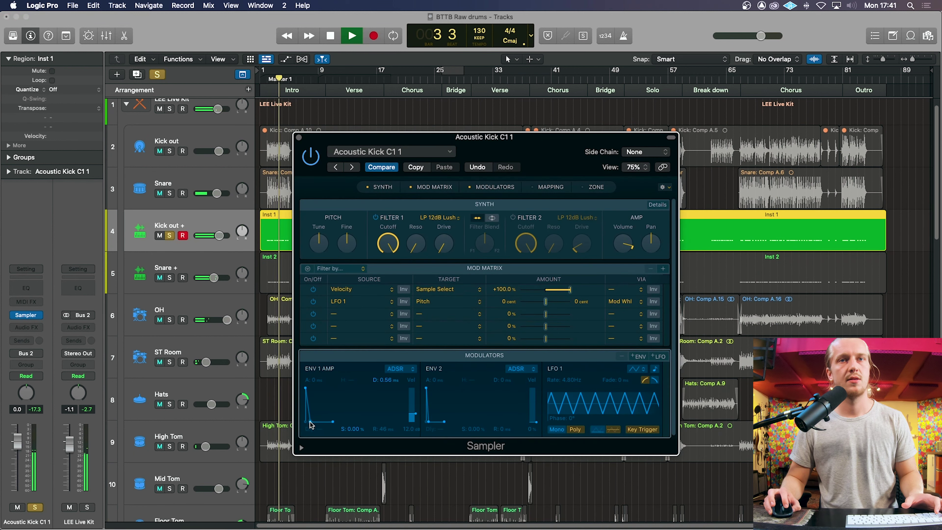
{"action": "left_click_drag", "start_coordinate": [310, 426], "coordinate": [335, 433]}
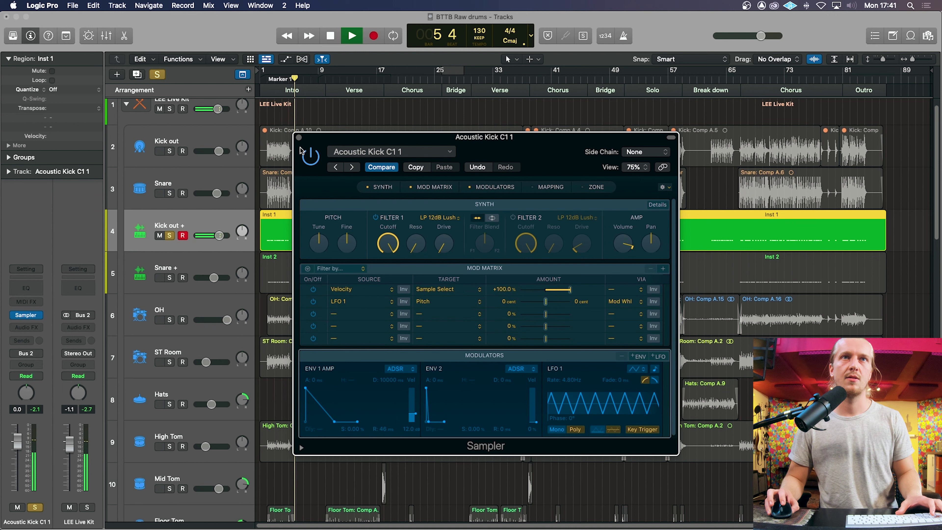
{"action": "left_click", "coordinate": [298, 138]}
{"action": "key", "text": "space"}
{"action": "left_click", "coordinate": [169, 236]}
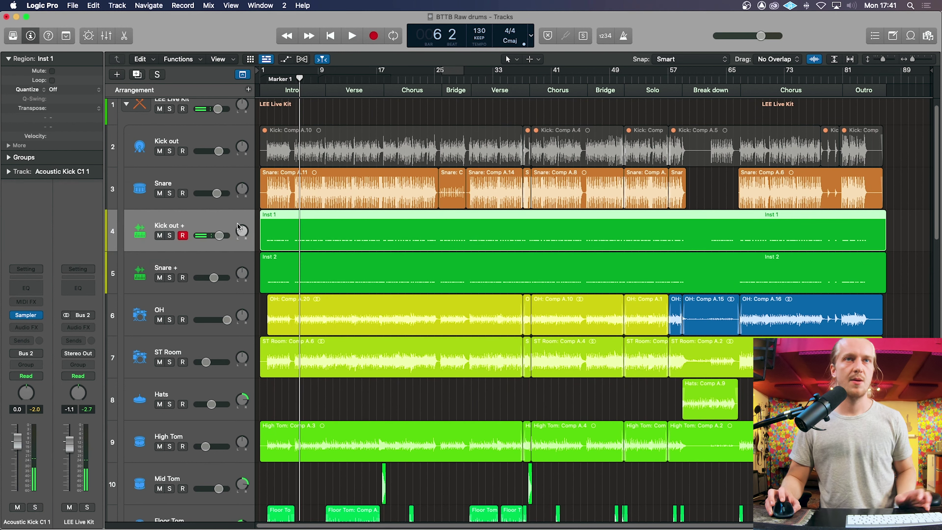
- Merge the Snare + region into the Kick out + region with the Glue tool and check the combined notes in the Piano Roll
{"action": "left_click", "coordinate": [310, 282]}
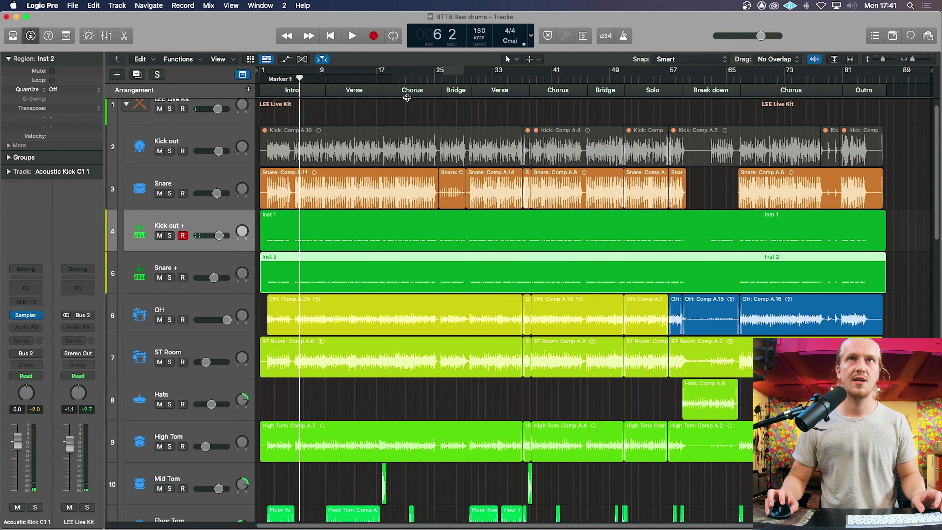
{"action": "left_click", "coordinate": [508, 59]}
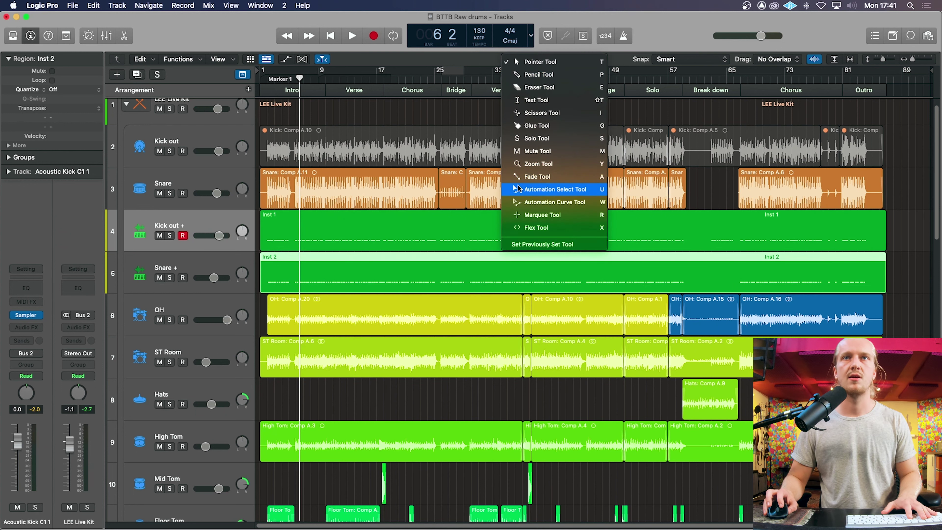
{"action": "left_click", "coordinate": [538, 125]}
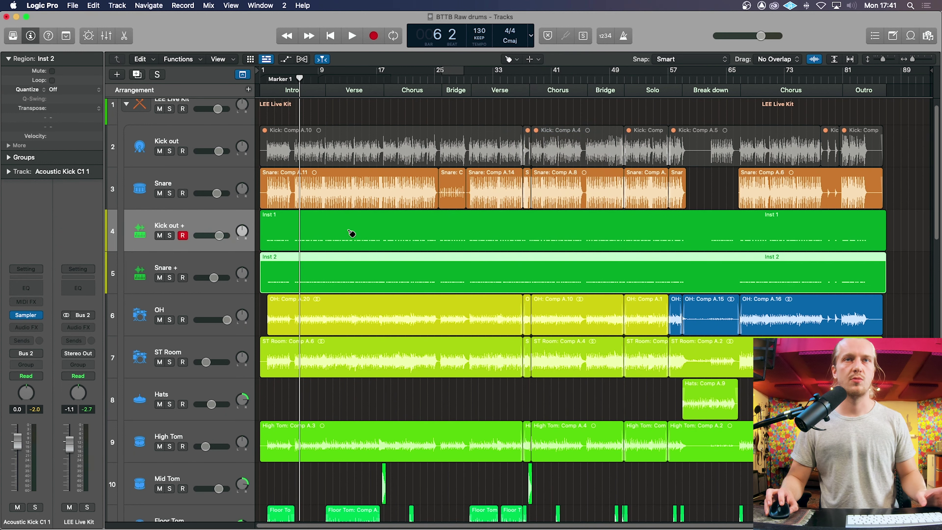
{"action": "left_click", "coordinate": [351, 233]}
{"action": "left_click", "coordinate": [350, 267]}
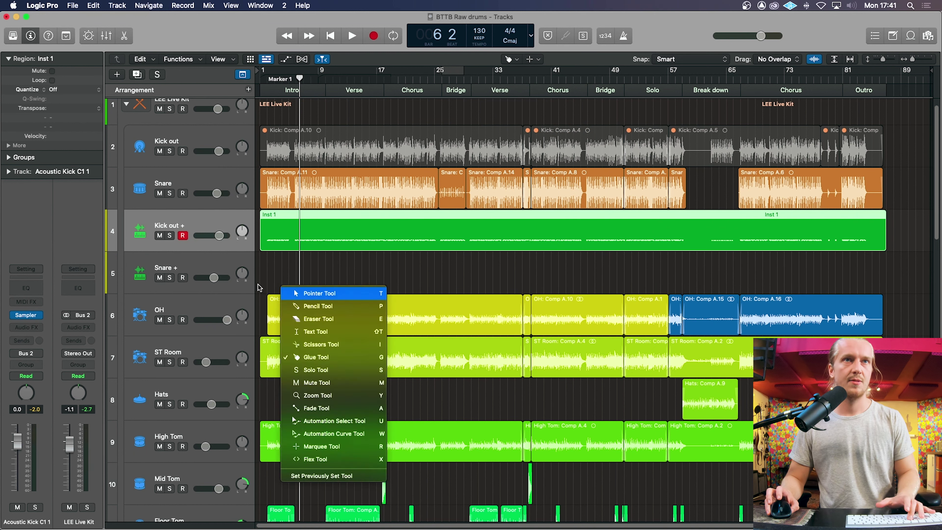
{"action": "double_click", "coordinate": [321, 223]}
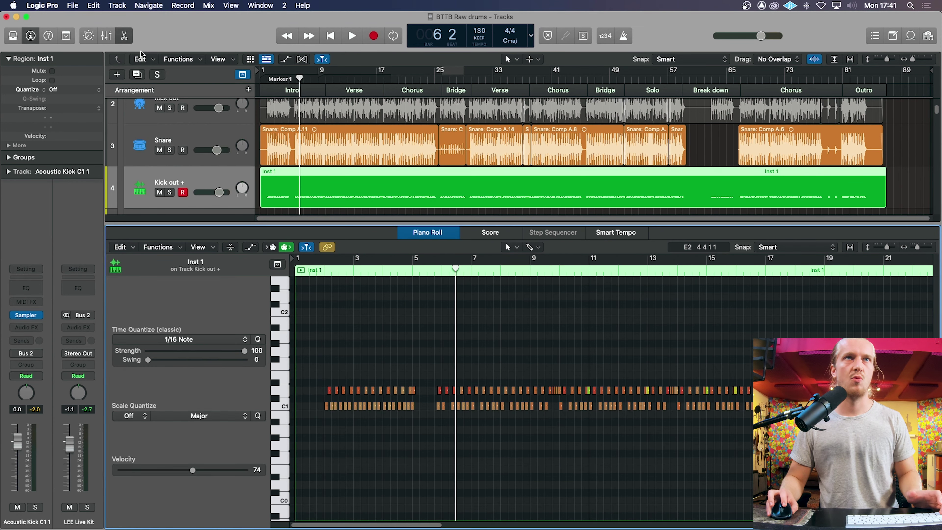
{"action": "left_click", "coordinate": [124, 36]}
- Move the Kick out + track above the LEE Live Kit stack and load the Unmixed+ producer kit on it
{"action": "key", "text": "y"}
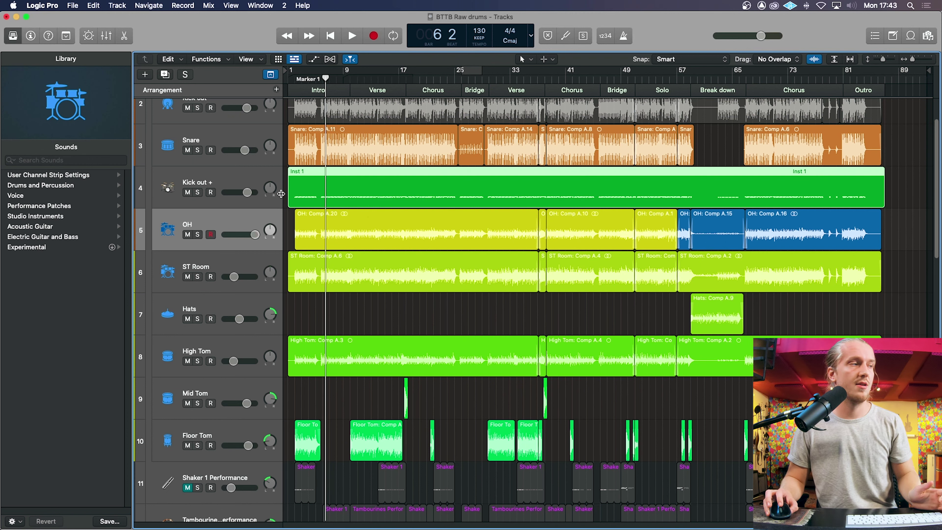
{"action": "scroll", "coordinate": [279, 188], "scroll_direction": "up", "scroll_amount": 3}
{"action": "left_click_drag", "start_coordinate": [208, 238], "coordinate": [208, 107]}
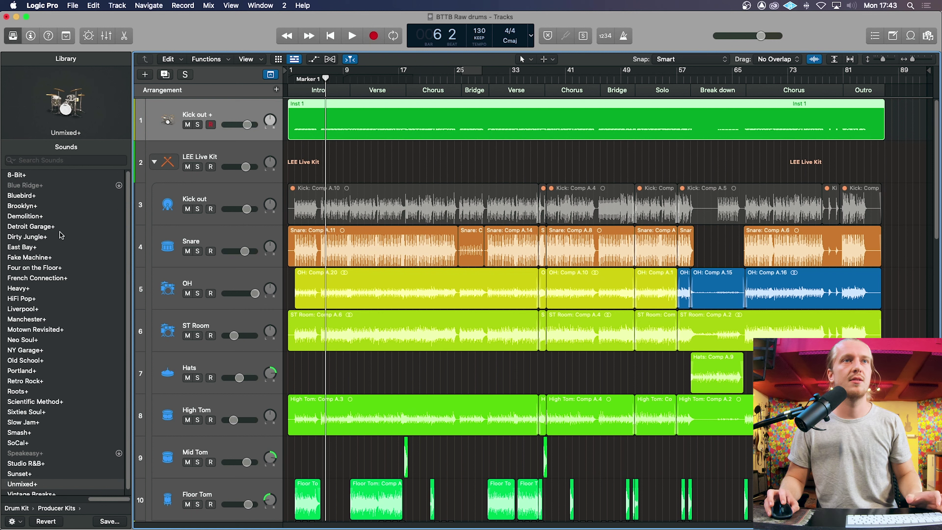
{"action": "left_click", "coordinate": [36, 484]}
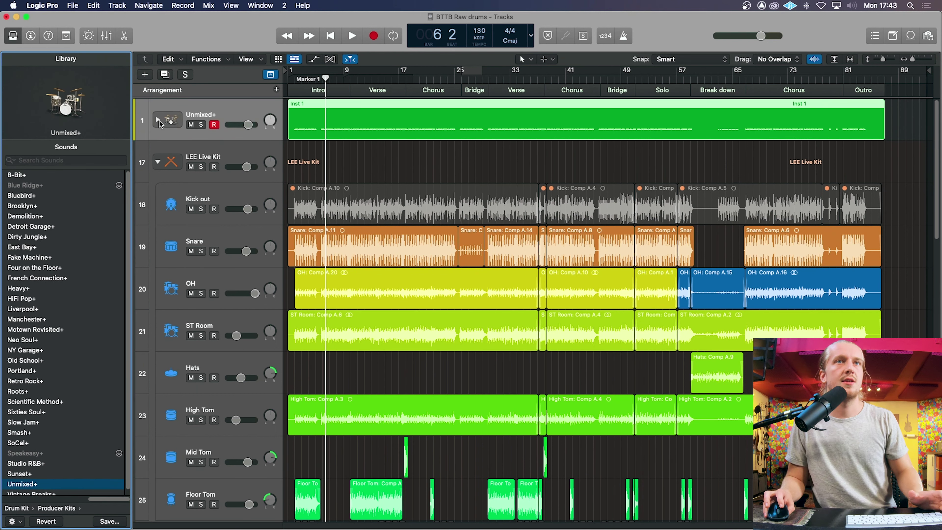
- Go through the Unmixed+ kit's individual microphone tracks from Overheads down to Snare Bottom
{"action": "left_click", "coordinate": [218, 159]}
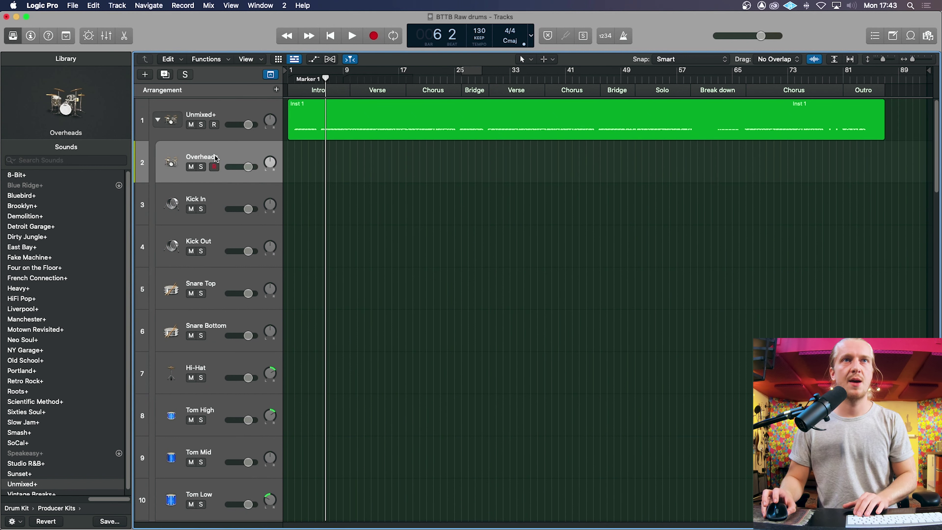
{"action": "key", "text": "Down"}
{"action": "key", "text": "Down"}
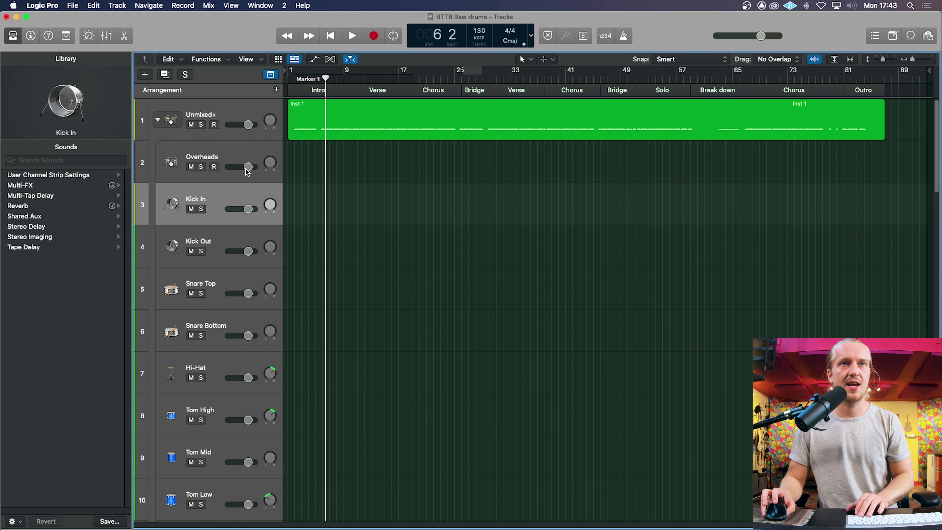
{"action": "key", "text": "Down"}
{"action": "key", "text": "Down"}
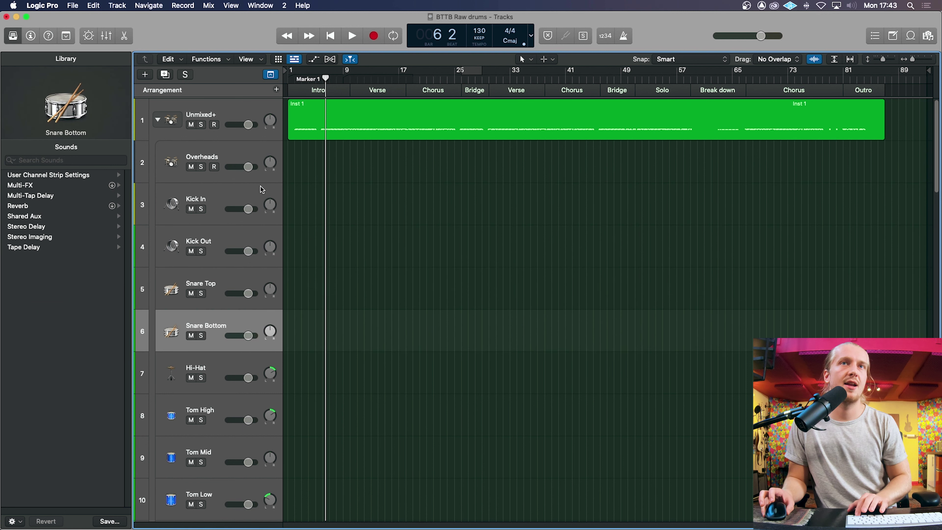
- Play the merged kick and snare region through the Unmixed+ kit from bar 6
{"action": "left_click", "coordinate": [326, 80]}
{"action": "key", "text": "space"}
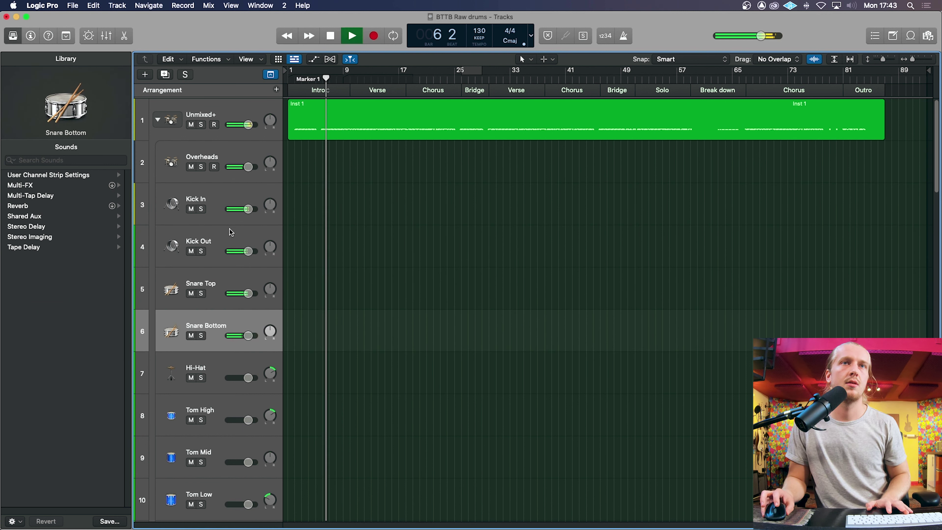
{"action": "key", "text": "space"}
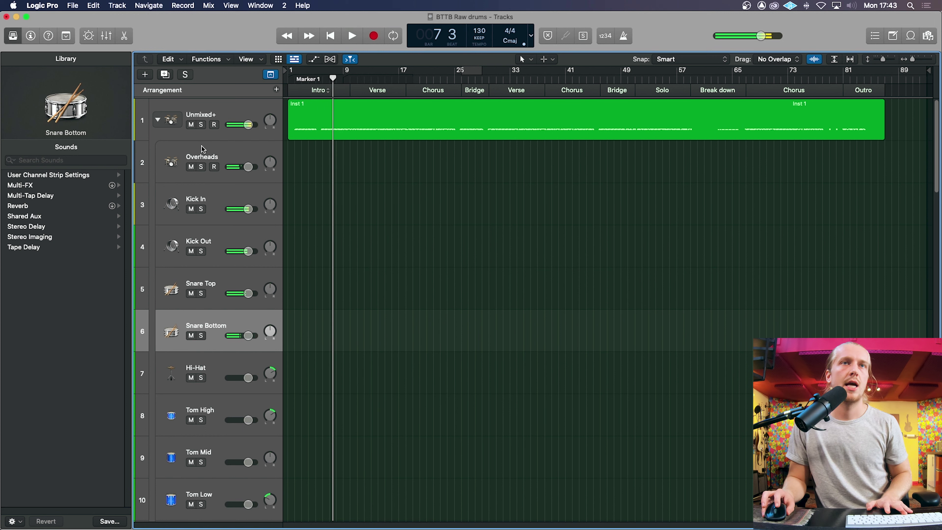
- Open Drum Kit Designer from the Overheads track and show the replacement and edit options for the kick drum
{"action": "left_click", "coordinate": [204, 146]}
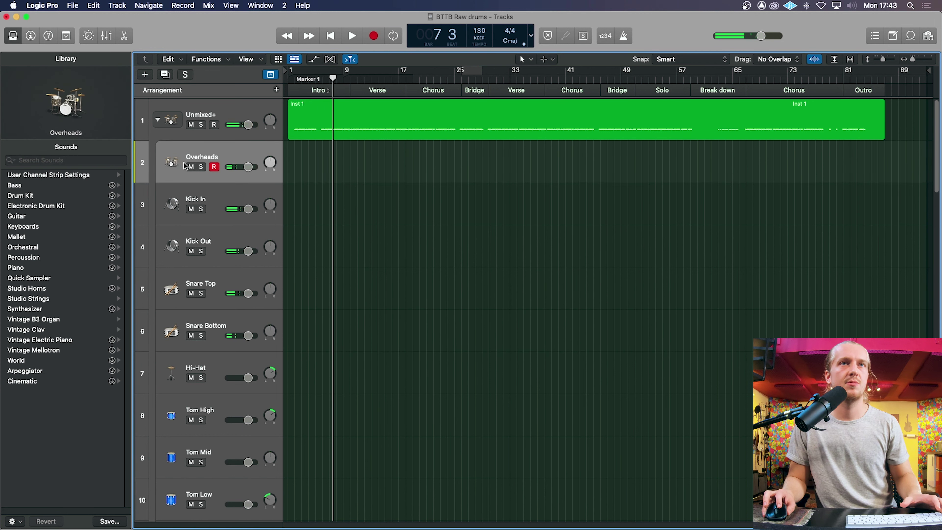
{"action": "key", "text": "i"}
{"action": "left_click", "coordinate": [30, 307]}
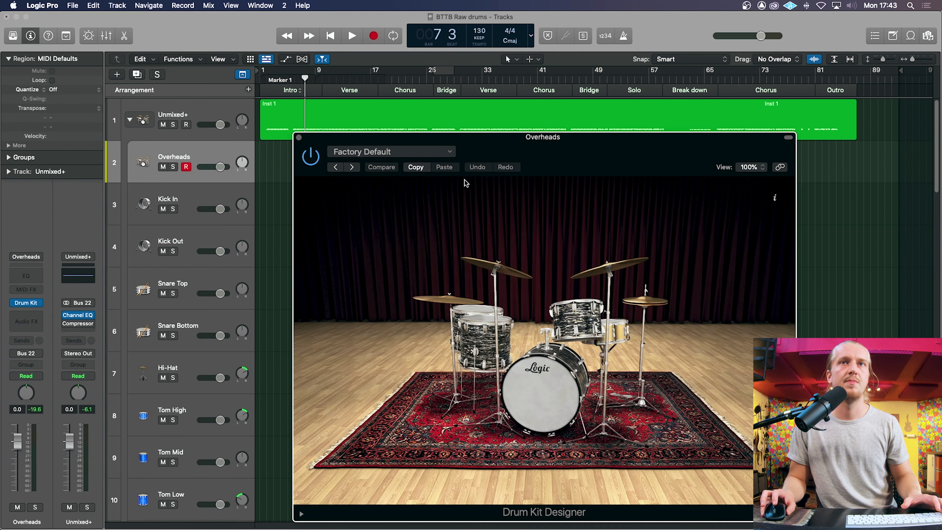
{"action": "left_click_drag", "start_coordinate": [382, 141], "coordinate": [307, 61]}
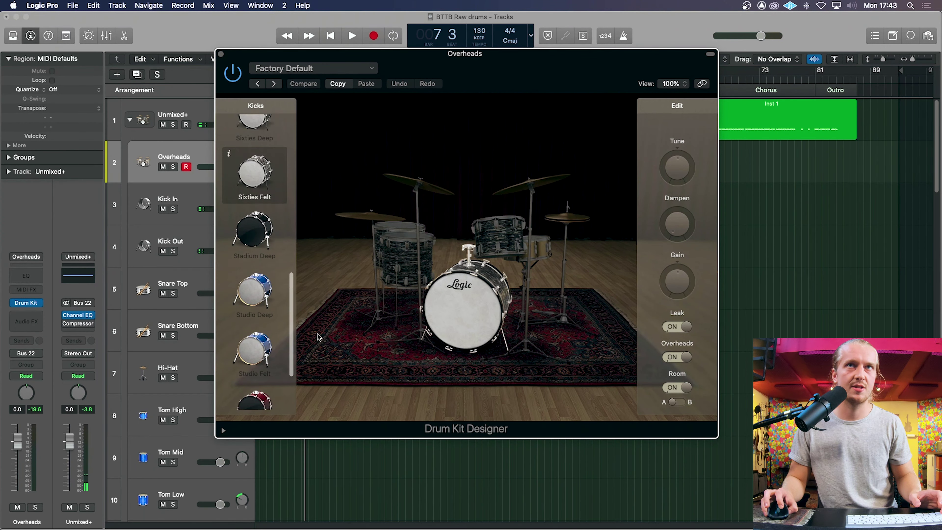
{"action": "left_click", "coordinate": [484, 317]}
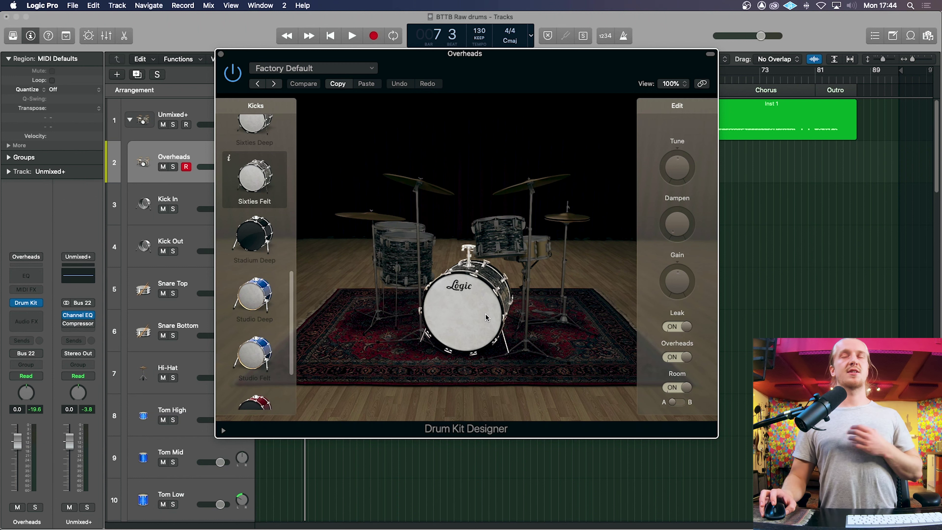
- Swap the kick for Stadium Deep, look through the other available kicks and close Drum Kit Designer
{"action": "left_click_drag", "start_coordinate": [323, 56], "coordinate": [332, 7]}
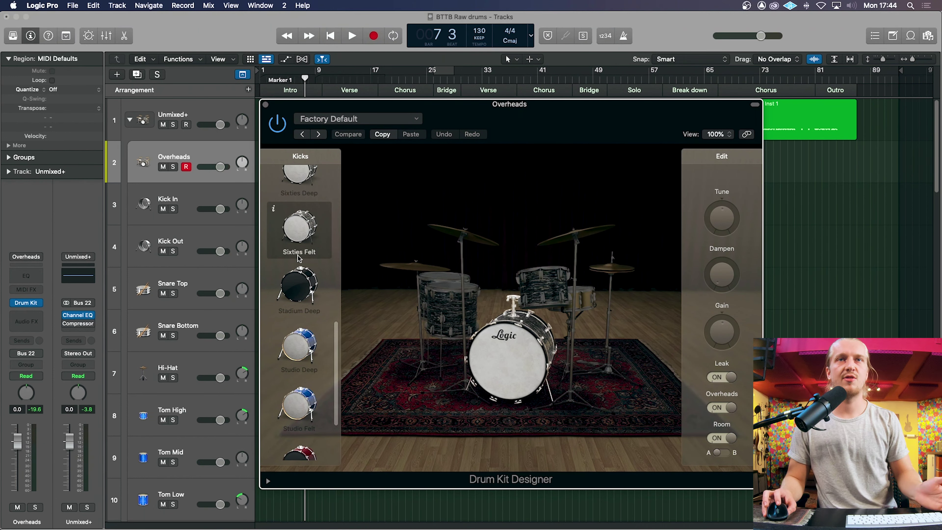
{"action": "left_click", "coordinate": [306, 287]}
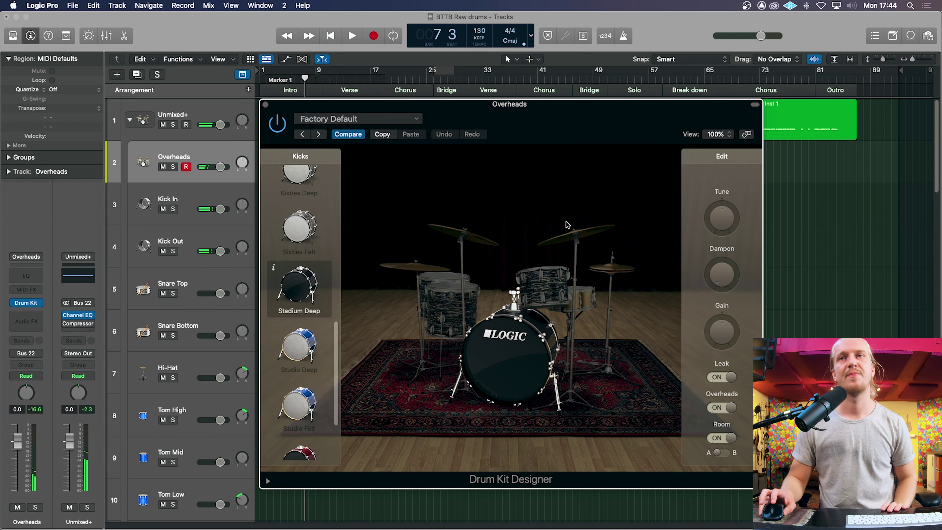
{"action": "scroll", "coordinate": [308, 260], "scroll_direction": "down", "scroll_amount": 3}
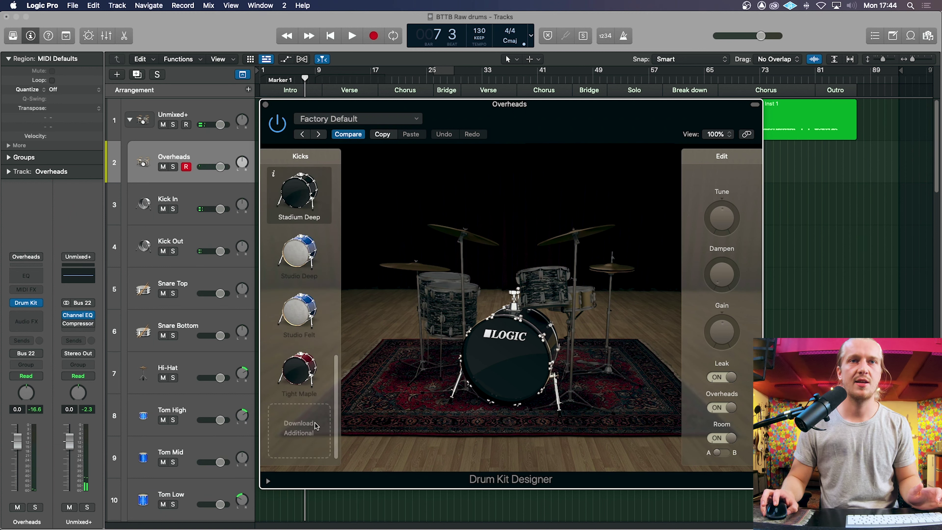
{"action": "scroll", "coordinate": [320, 320], "scroll_direction": "up", "scroll_amount": 5}
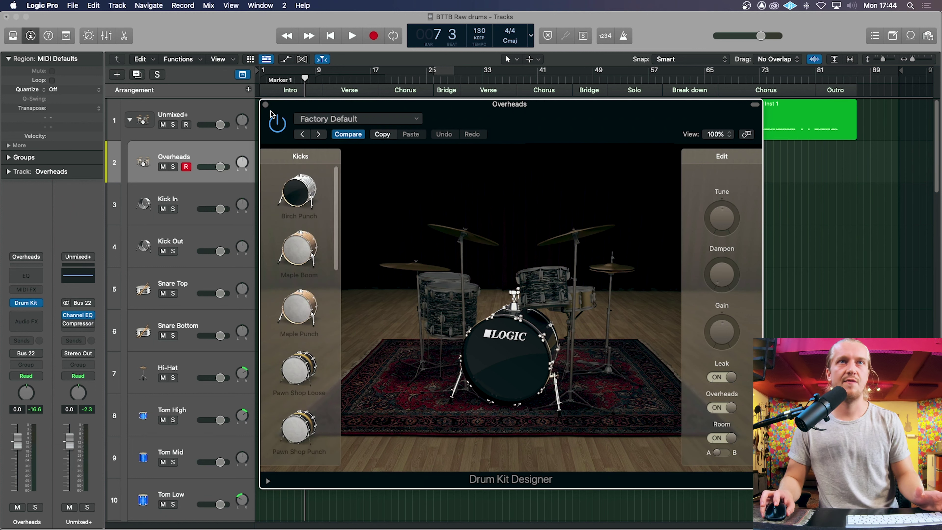
{"action": "left_click", "coordinate": [264, 106]}
- Solo the kit's Room A track and play it from around bar 7
{"action": "scroll", "coordinate": [226, 355], "scroll_direction": "down", "scroll_amount": 3}
{"action": "left_click", "coordinate": [185, 413]}
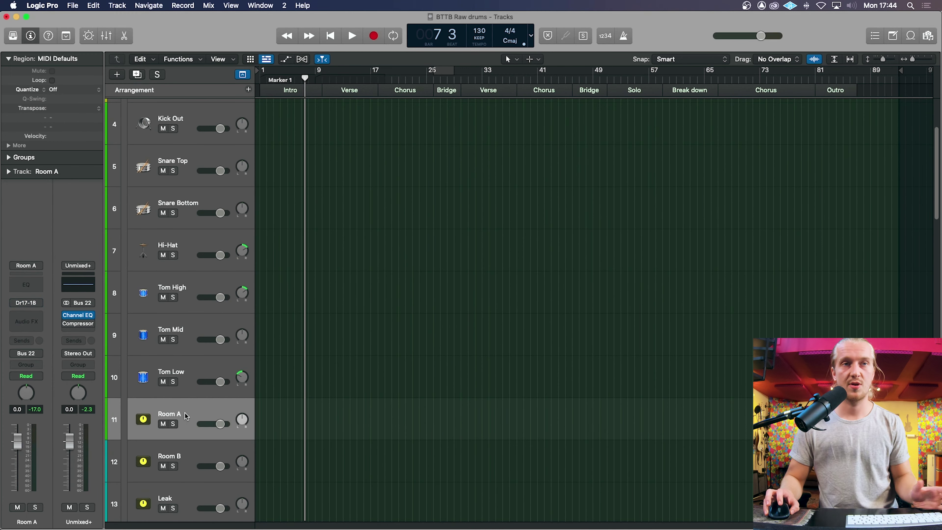
{"action": "key", "text": "s"}
{"action": "key", "text": "space"}
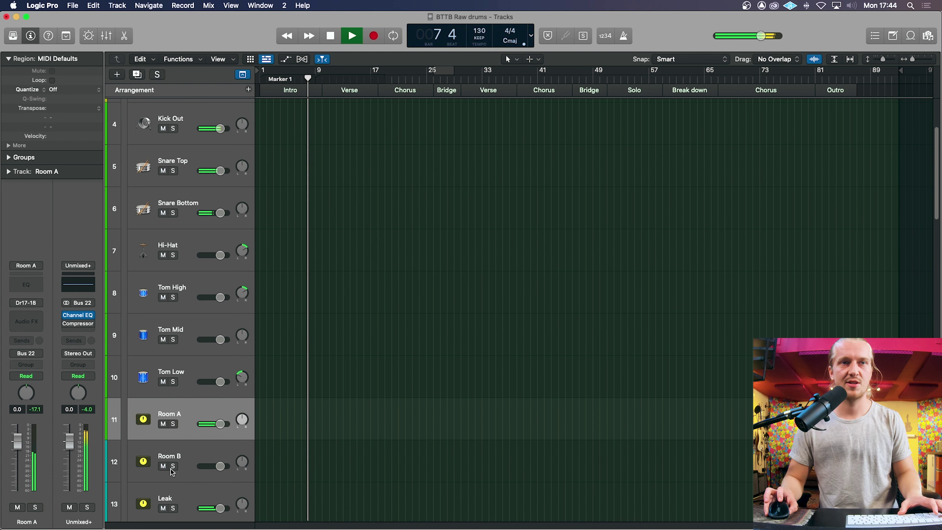
{"action": "key", "text": "space"}
{"action": "key", "text": "space"}
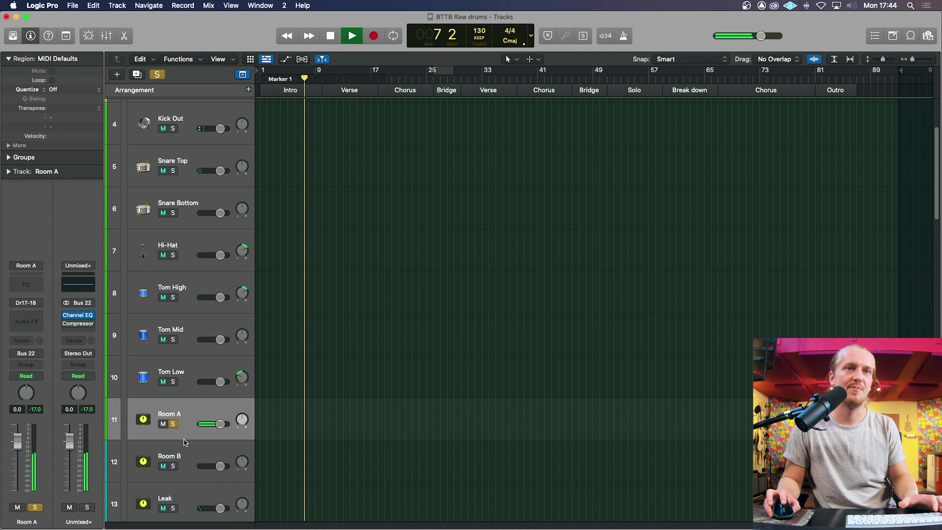
{"action": "scroll", "coordinate": [185, 393], "scroll_direction": "down", "scroll_amount": 5}
{"action": "left_click", "coordinate": [185, 367]}
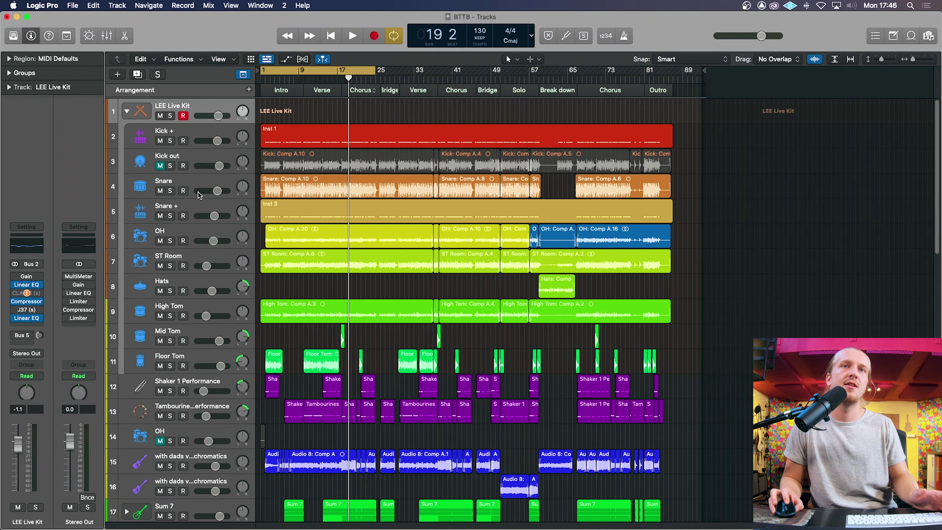
- In the BTTB project, look through the live kit's channel strips from Snare + and Snare down to High Tom
{"action": "left_click", "coordinate": [192, 209]}
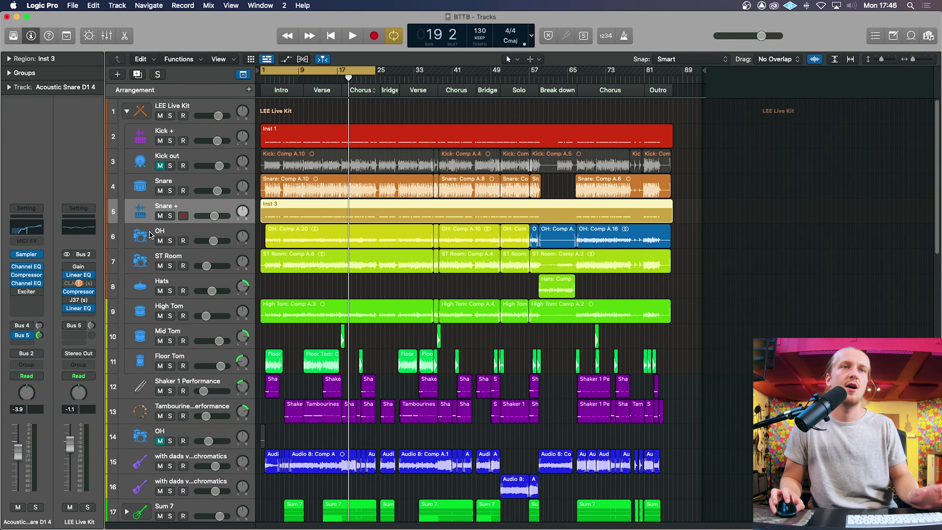
{"action": "key", "text": "Up"}
{"action": "key", "text": "Up"}
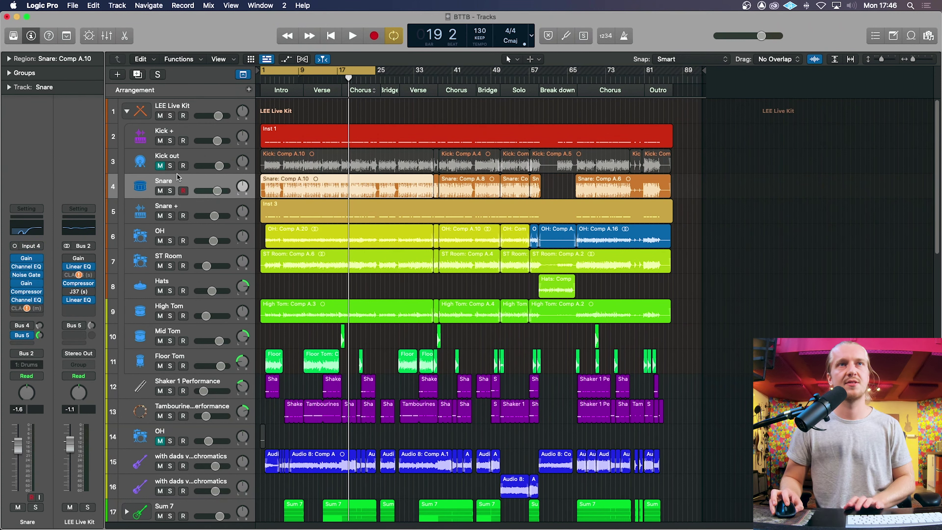
{"action": "key", "text": "Down"}
{"action": "key", "text": "Down"}
{"action": "key", "text": "Down"}
{"action": "key", "text": "Down"}
{"action": "key", "text": "Down"}
- Mute the three tom tracks and the tracks from Sum 7 down to BTTB, playing the song until around bar 15
{"action": "key", "text": "Down"}
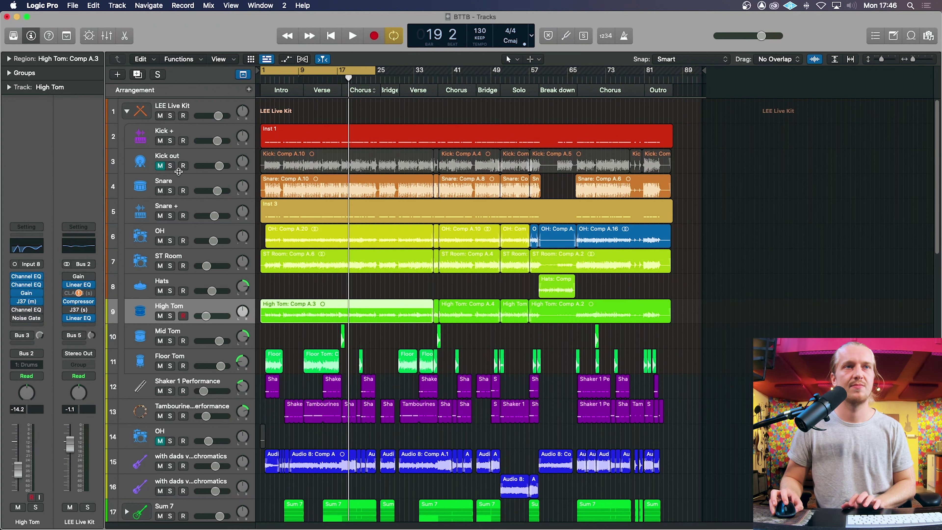
{"action": "key", "text": "Down"}
{"action": "key", "text": "Down"}
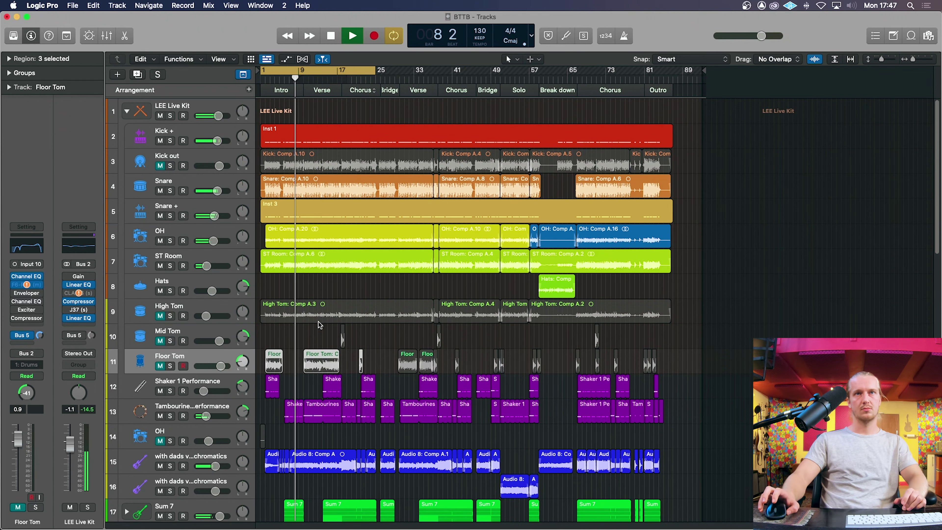
{"action": "scroll", "coordinate": [320, 326], "scroll_direction": "down", "scroll_amount": 5}
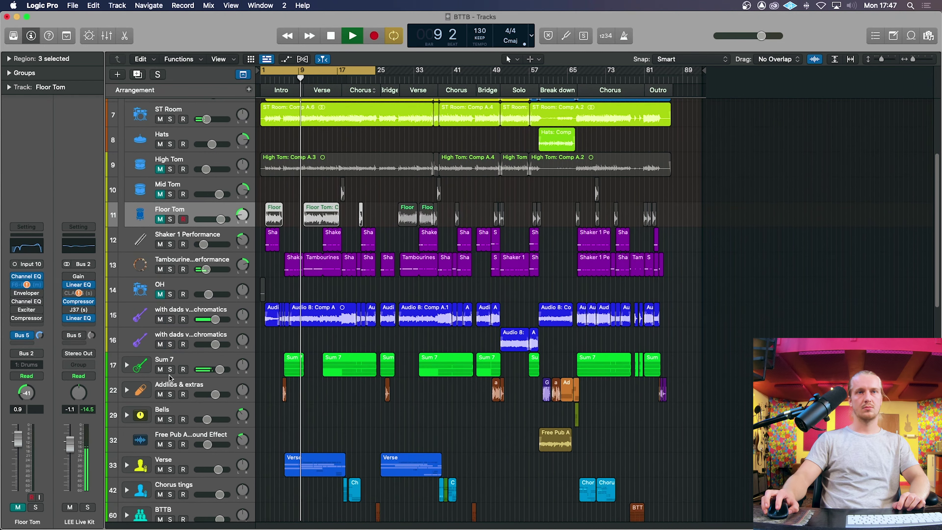
{"action": "scroll", "coordinate": [365, 376], "scroll_direction": "up", "scroll_amount": 5}
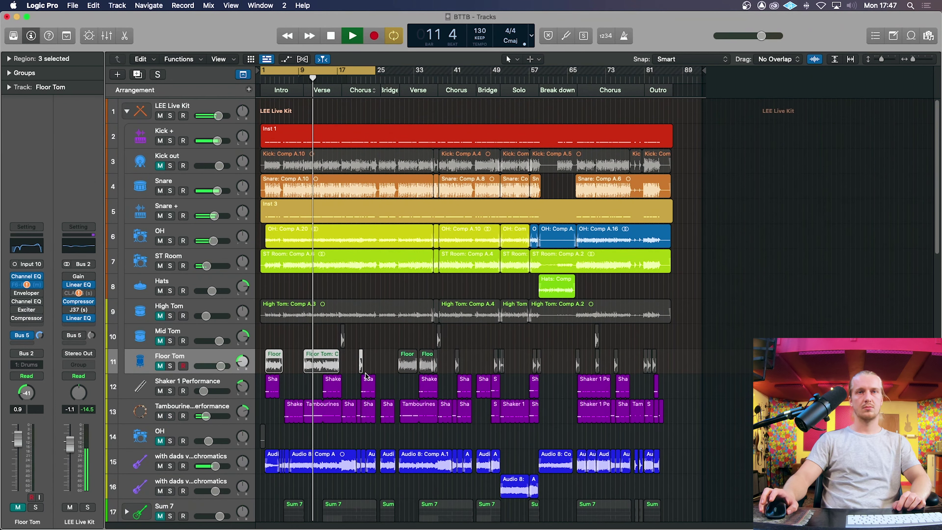
{"action": "key", "text": "space"}
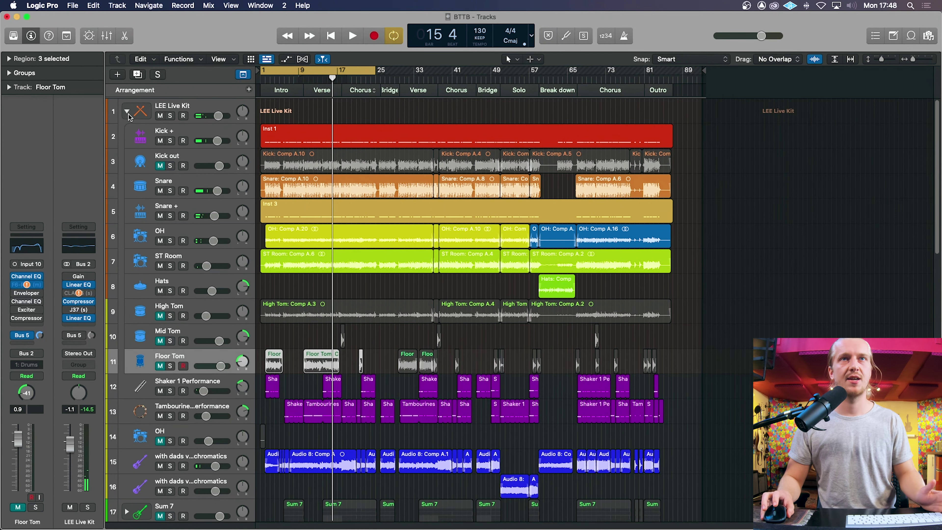
- Collapse the LEE Live Kit stack, return the playhead to bar 1 and expand the stack again to show Kick +
{"action": "left_click", "coordinate": [195, 201]}
{"action": "left_click", "coordinate": [127, 113]}
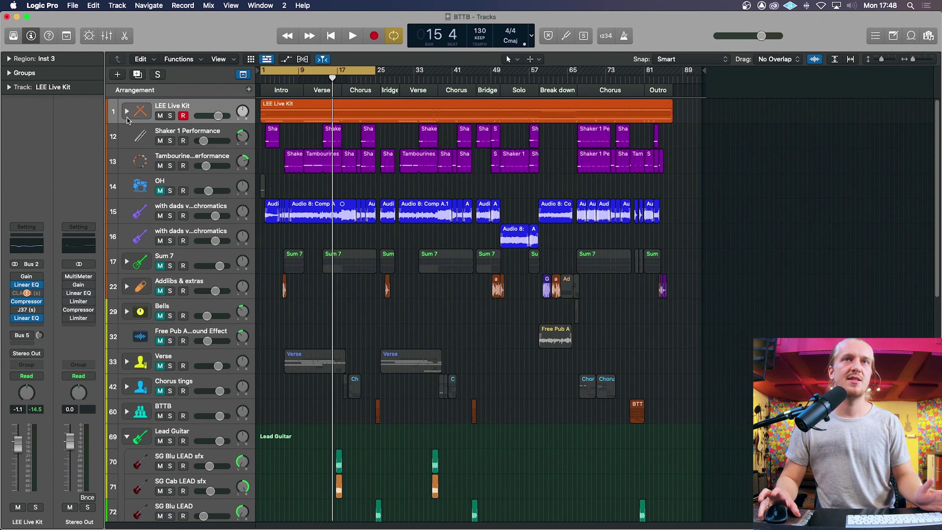
{"action": "key", "text": "Return"}
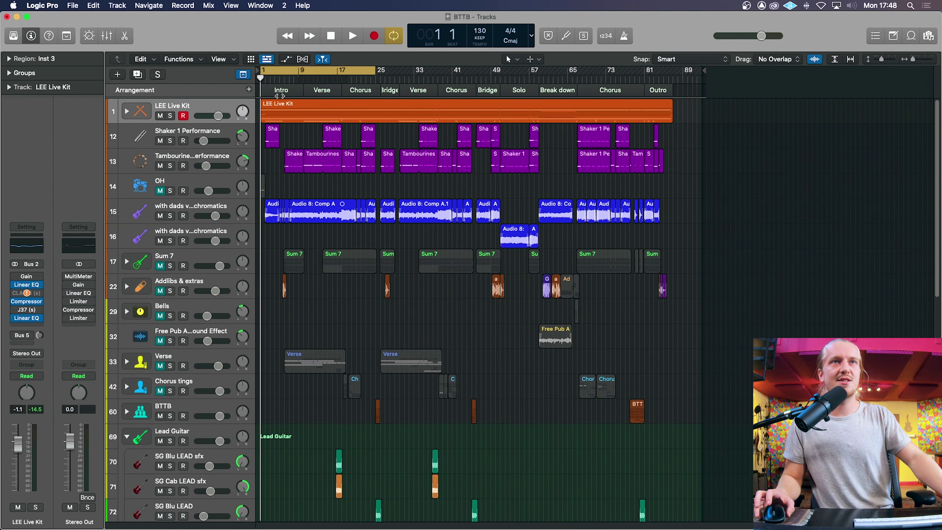
{"action": "left_click", "coordinate": [126, 111]}
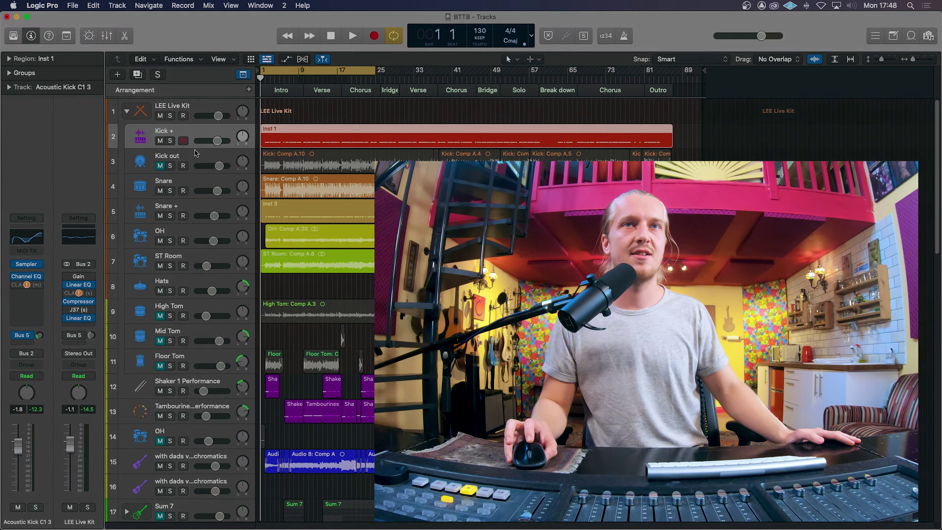